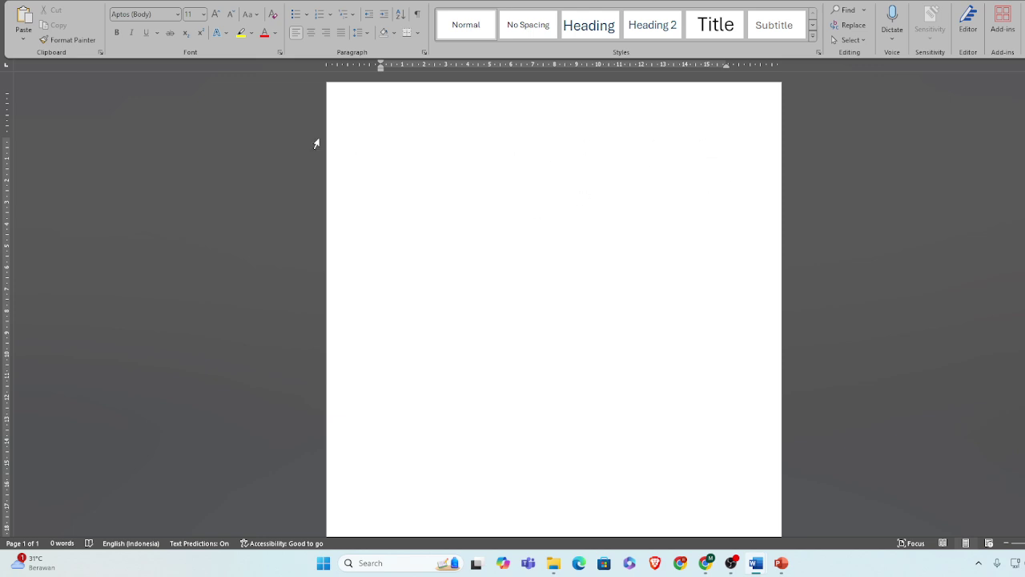
# - Insert an embedded Excel spreadsheet into the blank document and enlarge its frame to show columns A to J and 20 rows
pyautogui.click(82, 2)
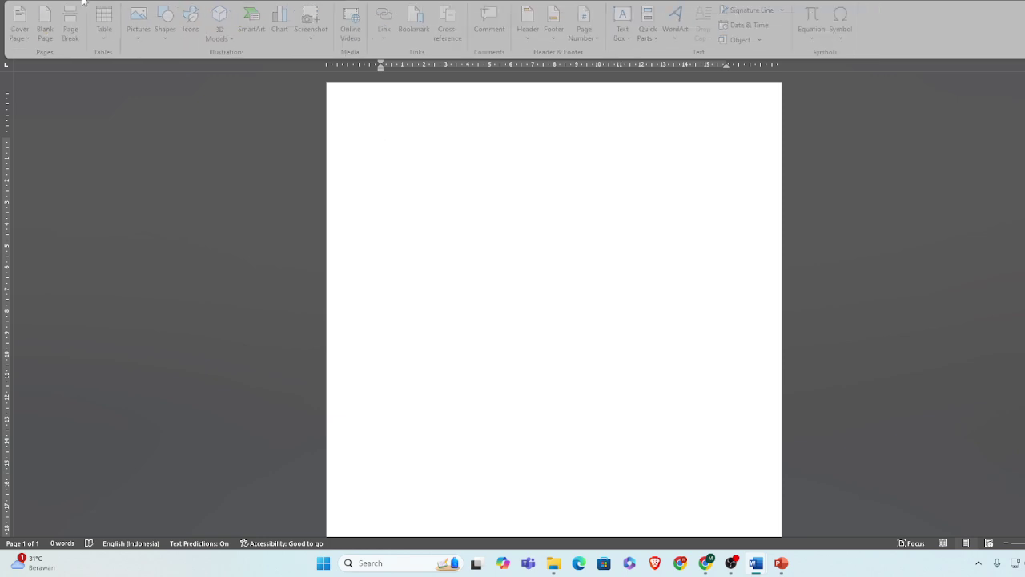
pyautogui.click(105, 37)
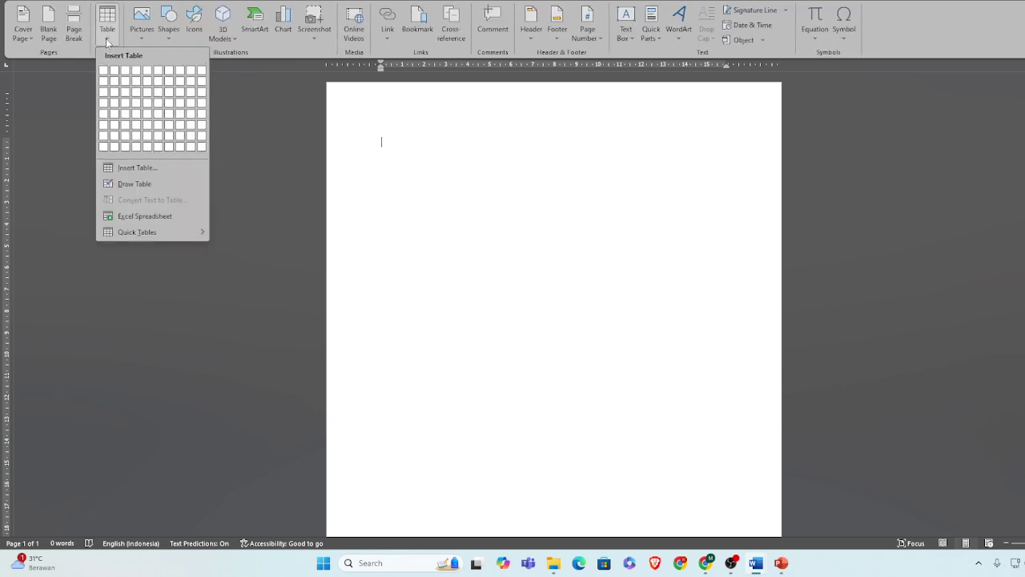
pyautogui.click(144, 220)
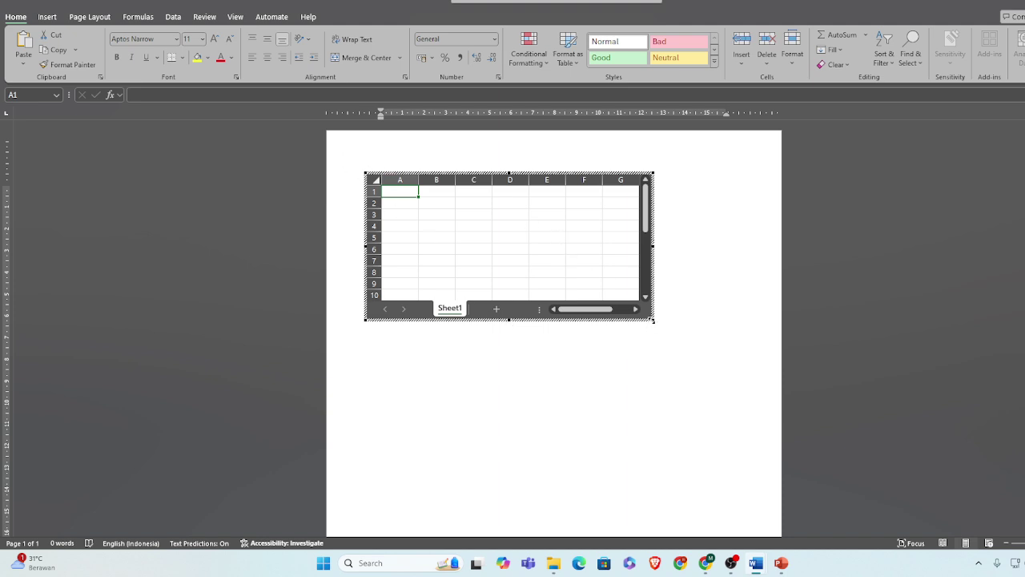
pyautogui.moveTo(652, 321); pyautogui.dragTo(758, 437)
pyautogui.click(814, 274)
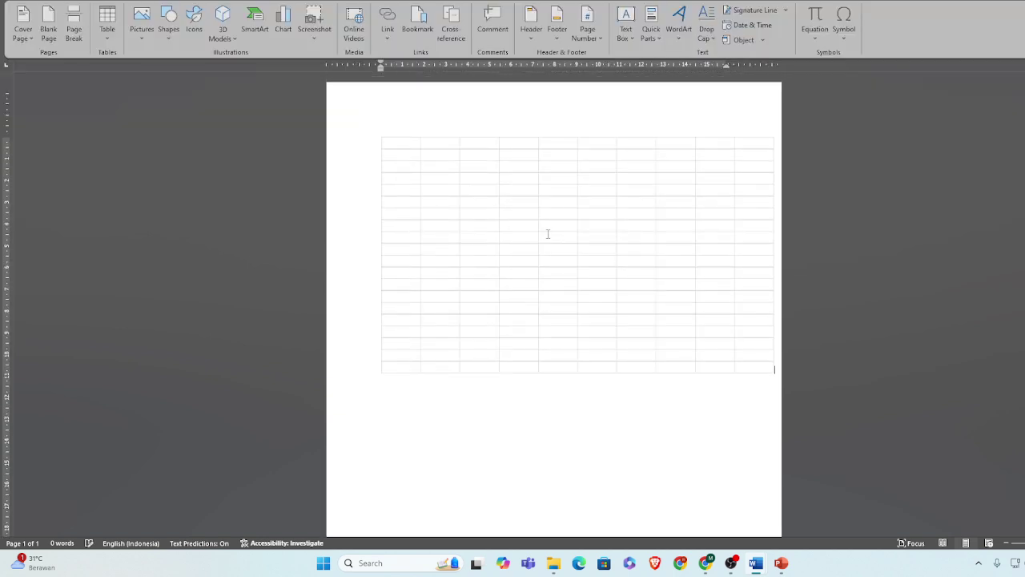
# - Open the embedded worksheet for editing and paste the copied fruit table at cell B2
pyautogui.doubleClick(531, 224)
pyautogui.click(561, 470)
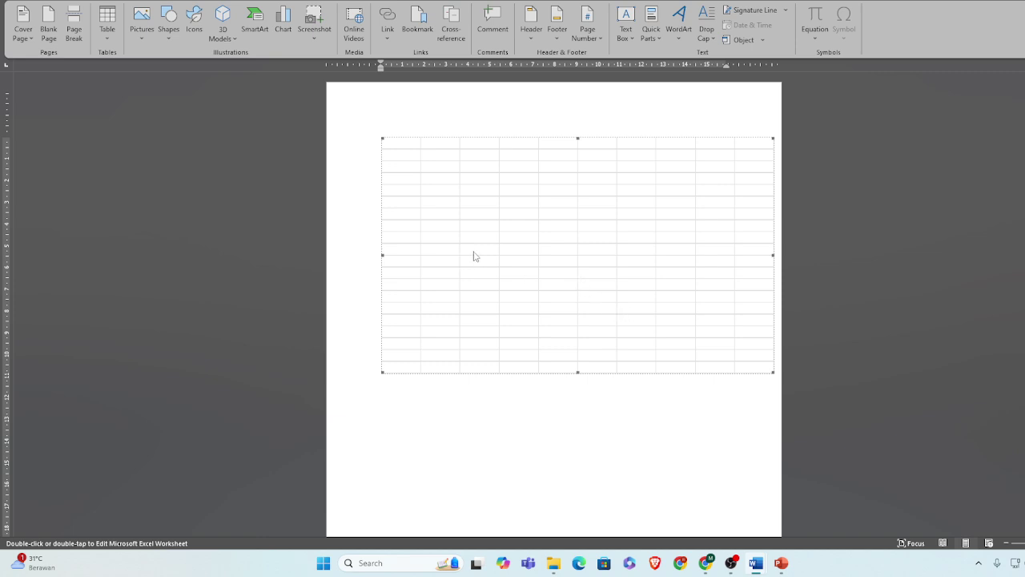
pyautogui.doubleClick(538, 256)
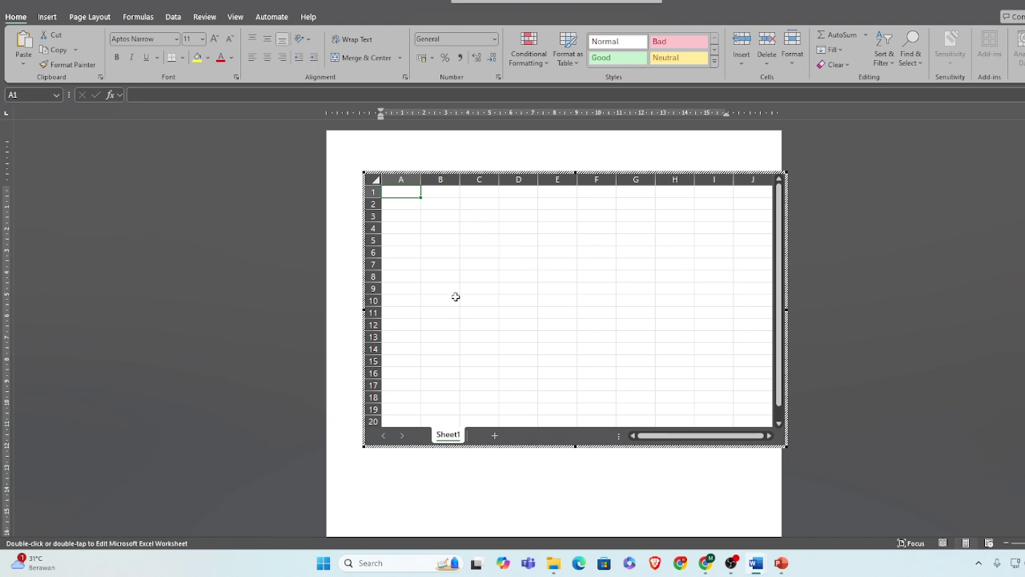
pyautogui.click(502, 253)
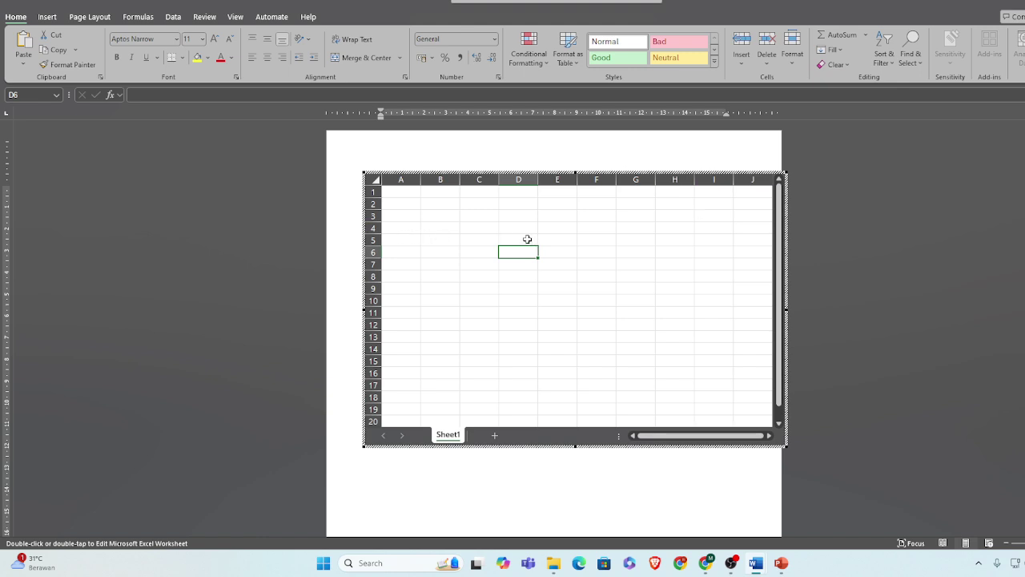
pyautogui.click(485, 207)
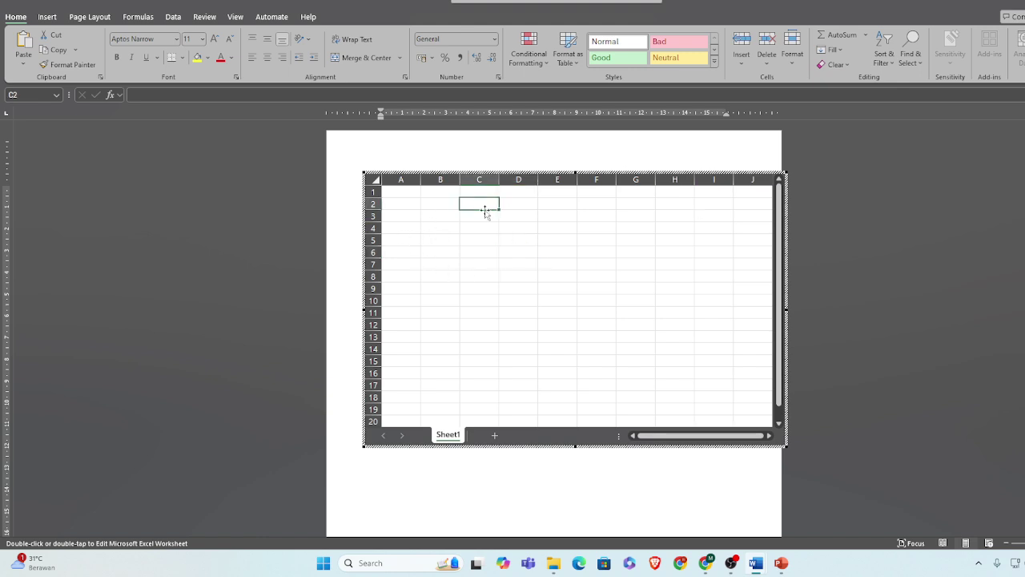
pyautogui.click(443, 204)
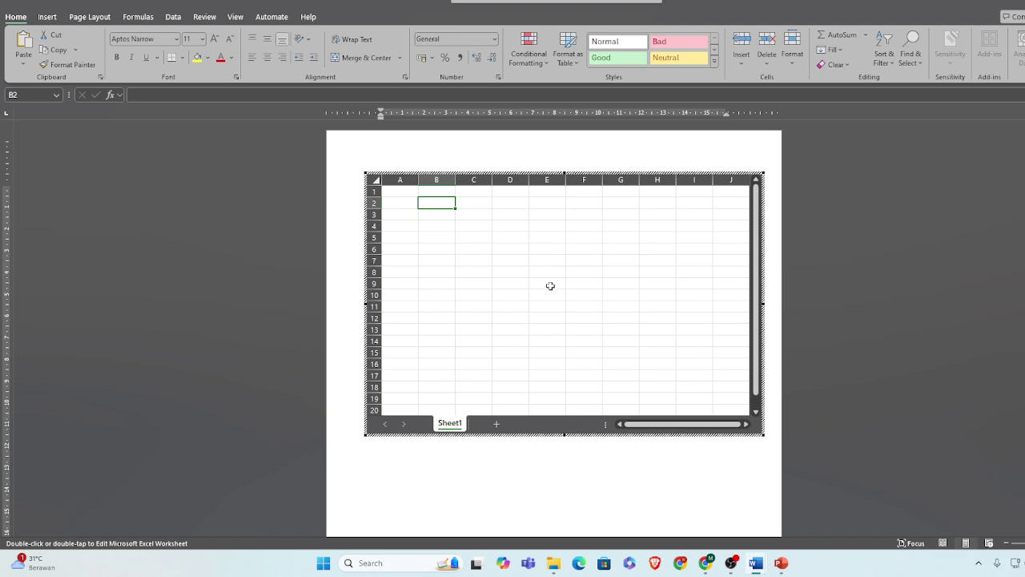
pyautogui.hotkey('ctrl', 'v')
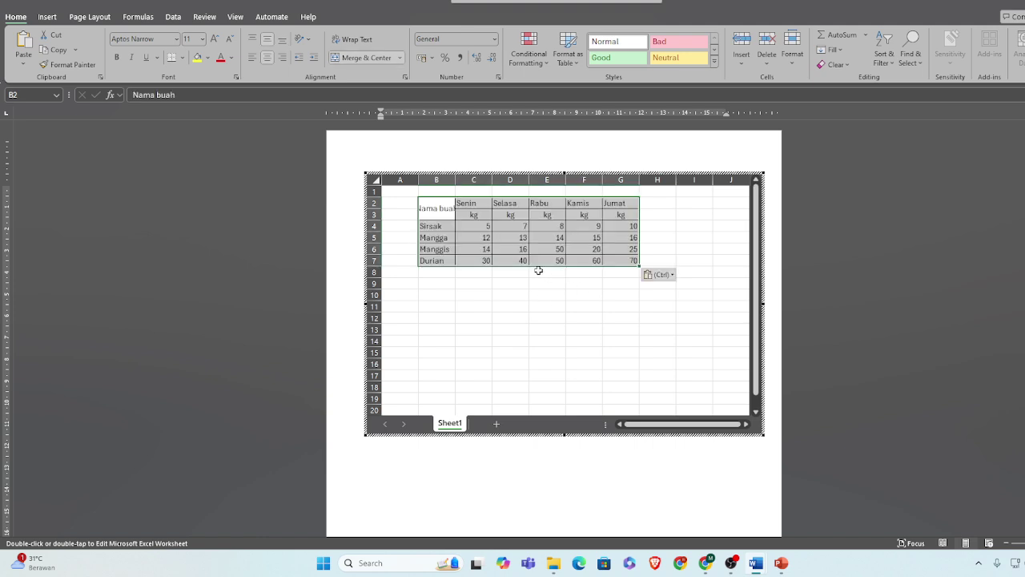
# - Widen column B to about 16.7 so the "Nama buah" header fits
pyautogui.click(498, 292)
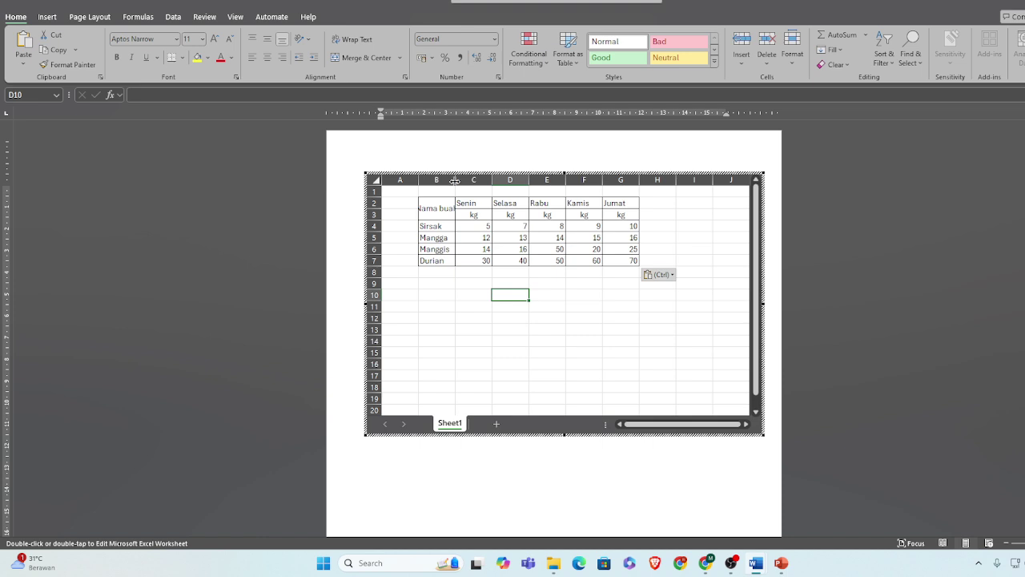
pyautogui.moveTo(456, 179); pyautogui.dragTo(489, 180)
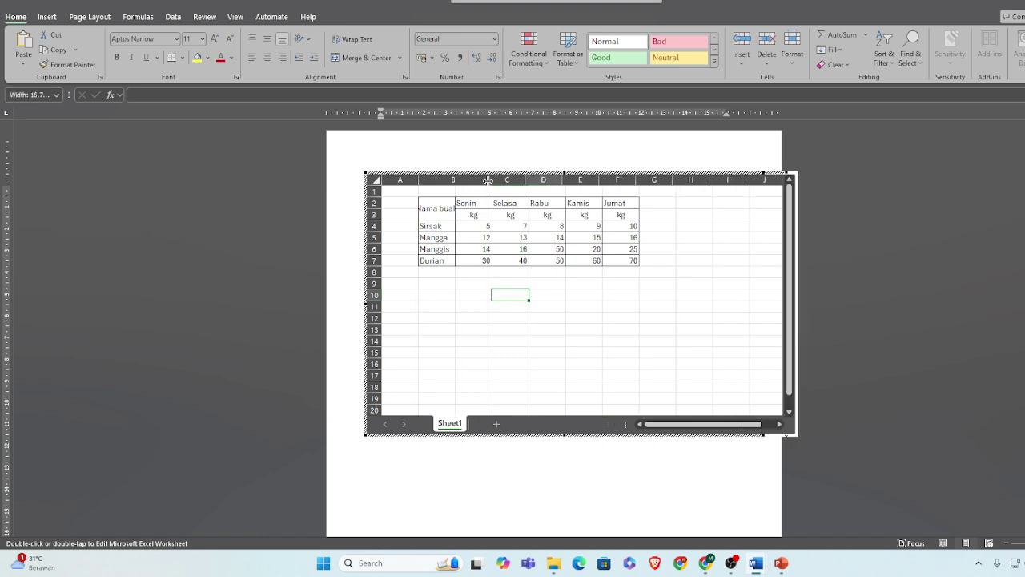
pyautogui.click(503, 318)
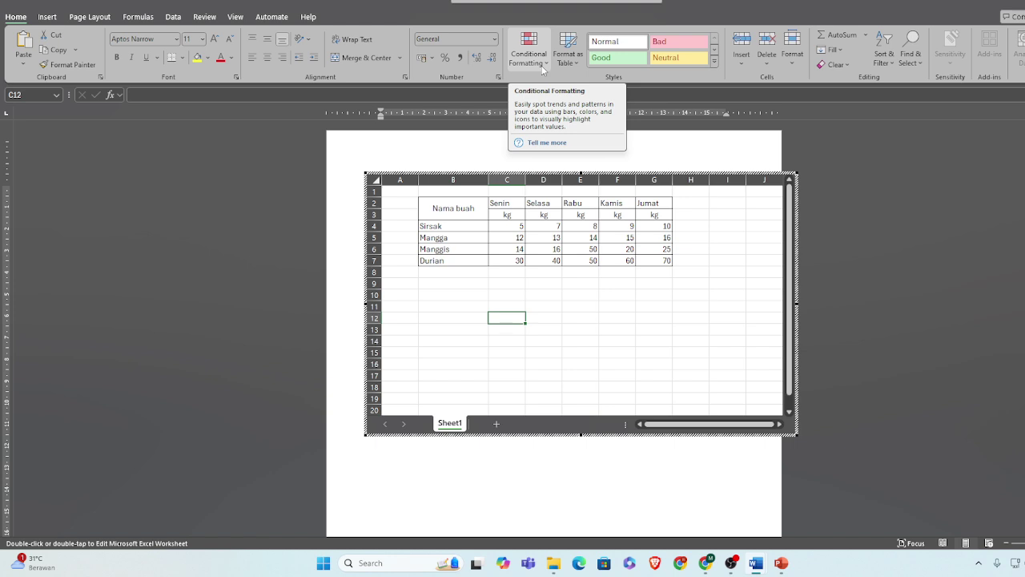
pyautogui.click(690, 293)
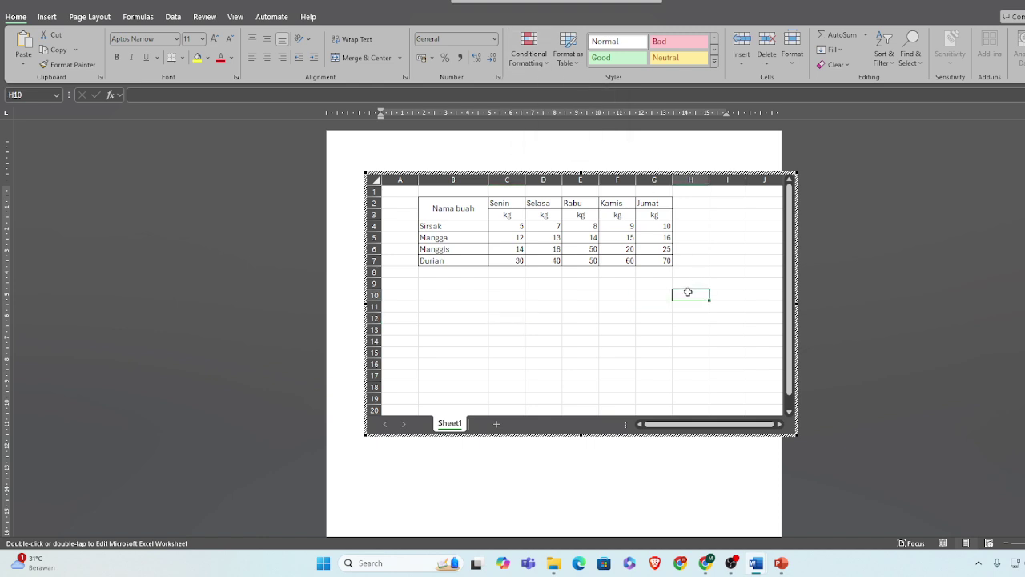
# - Start a new conditional formatting rule on the quantities in C4:G7, using the rule type "Format only cells that contain"
pyautogui.click(511, 226)
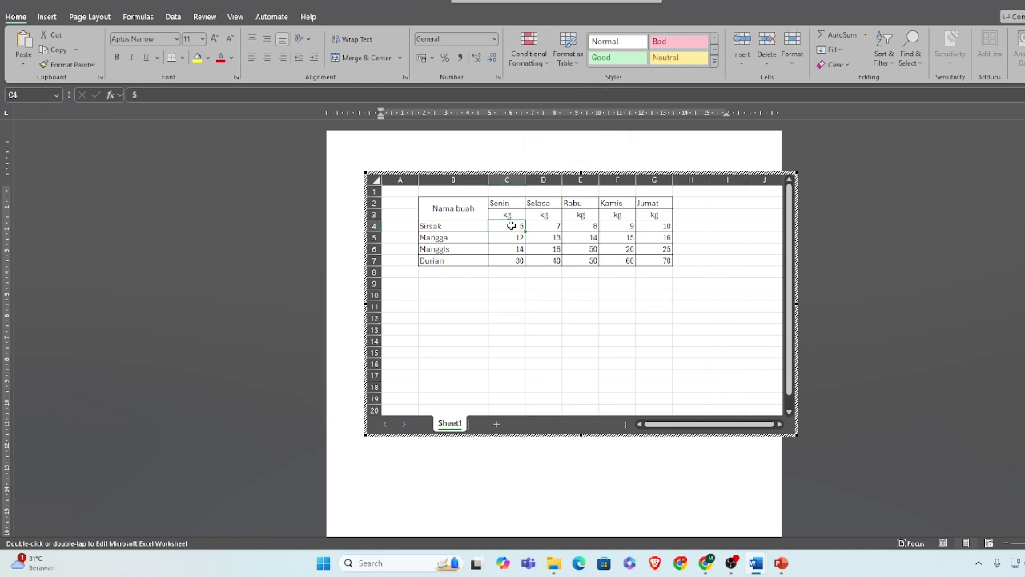
pyautogui.moveTo(511, 226); pyautogui.dragTo(662, 261)
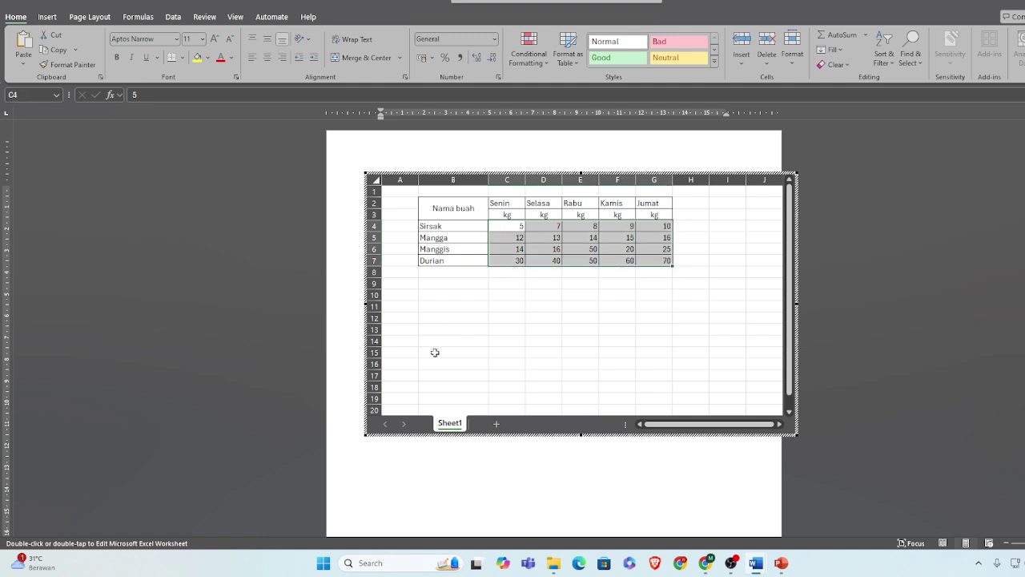
pyautogui.click(545, 66)
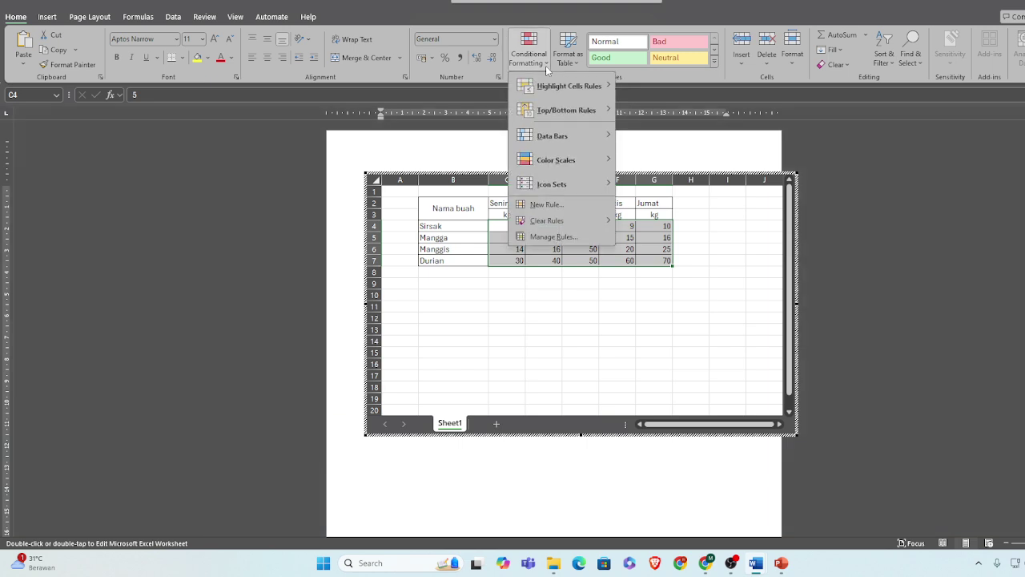
pyautogui.click(546, 206)
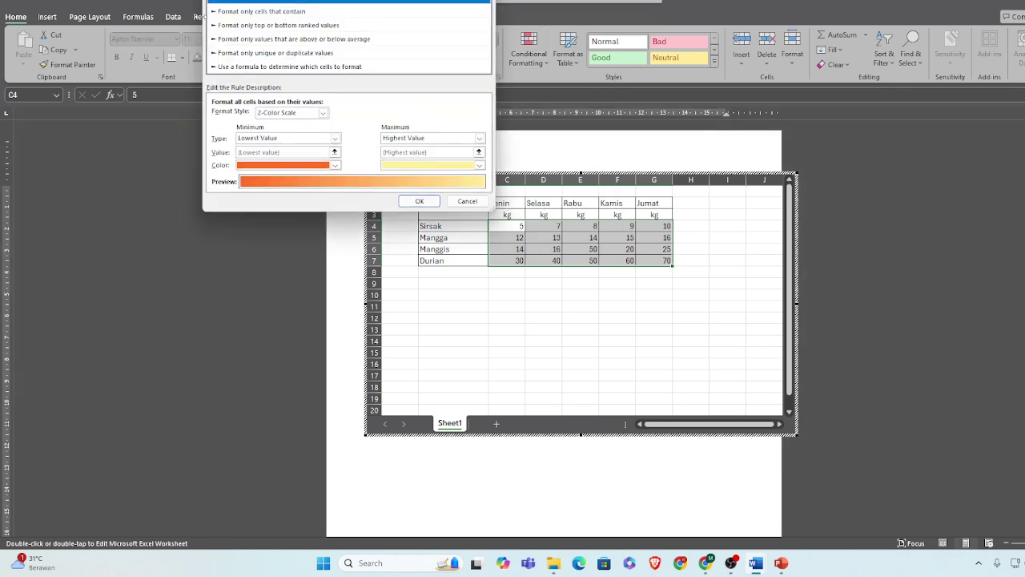
pyautogui.click(245, 12)
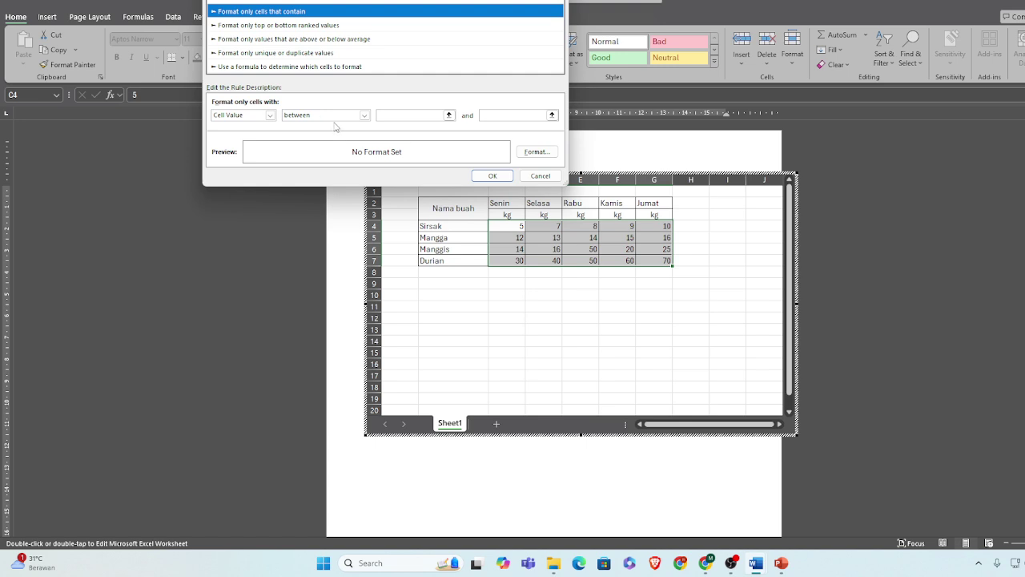
# - Set the rule's condition to cell value less than 15
pyautogui.click(363, 117)
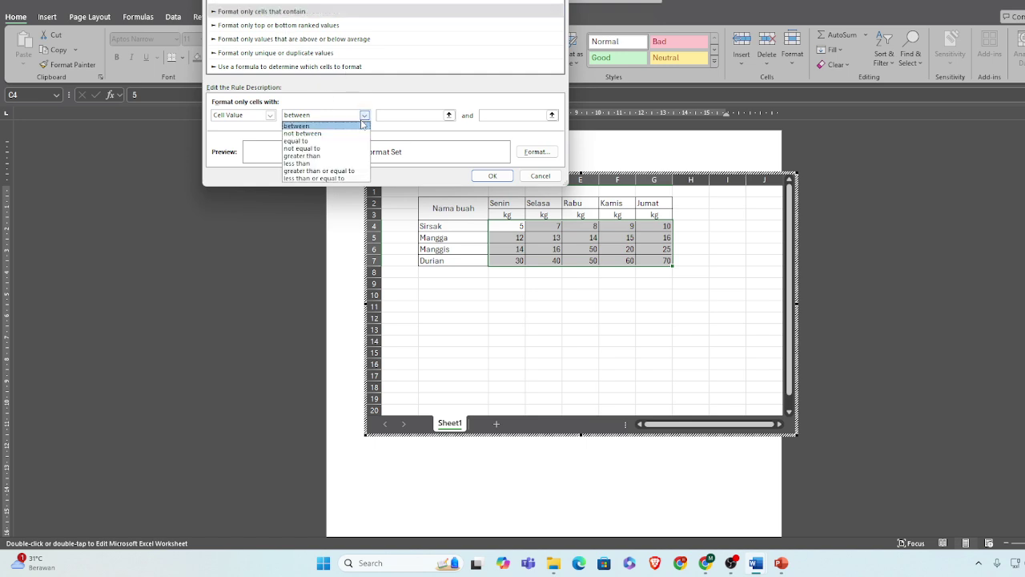
pyautogui.click(365, 114)
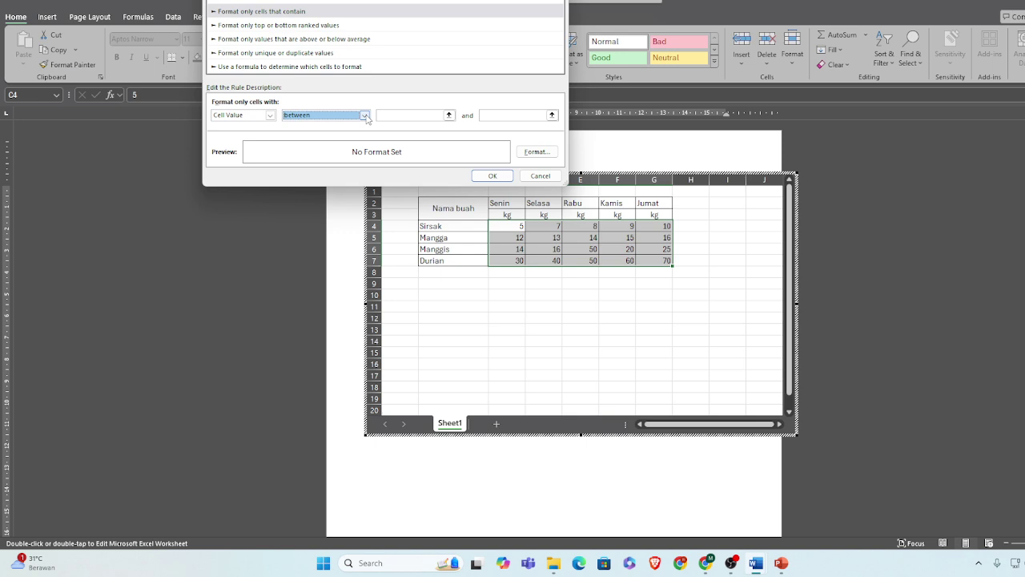
pyautogui.click(365, 115)
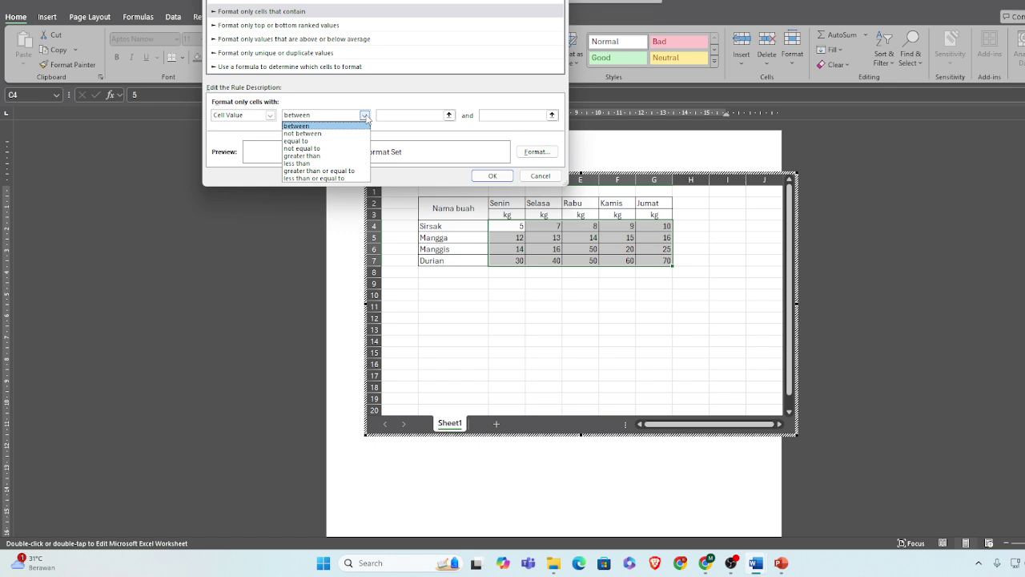
pyautogui.click(366, 117)
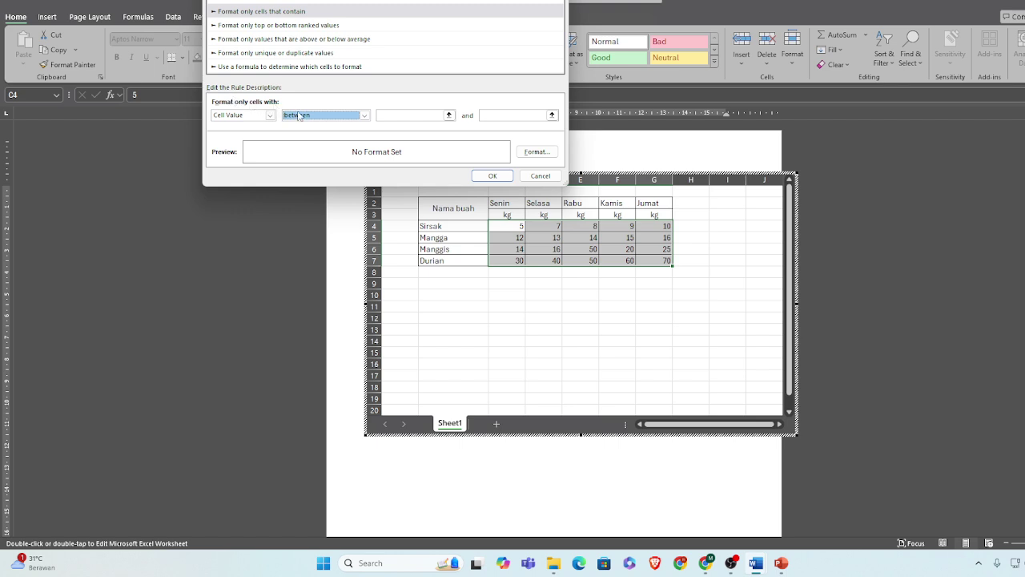
pyautogui.click(366, 115)
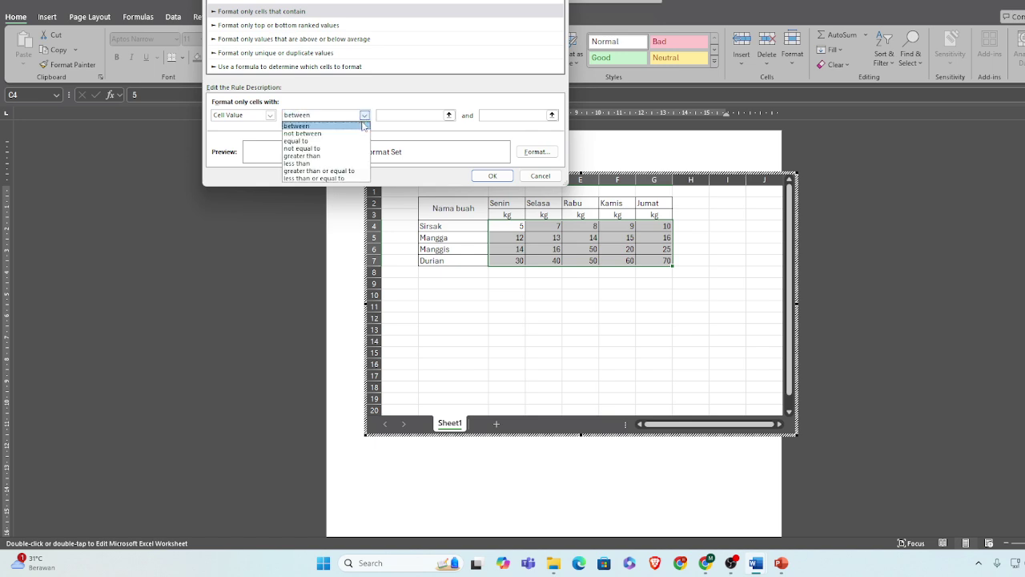
pyautogui.click(317, 163)
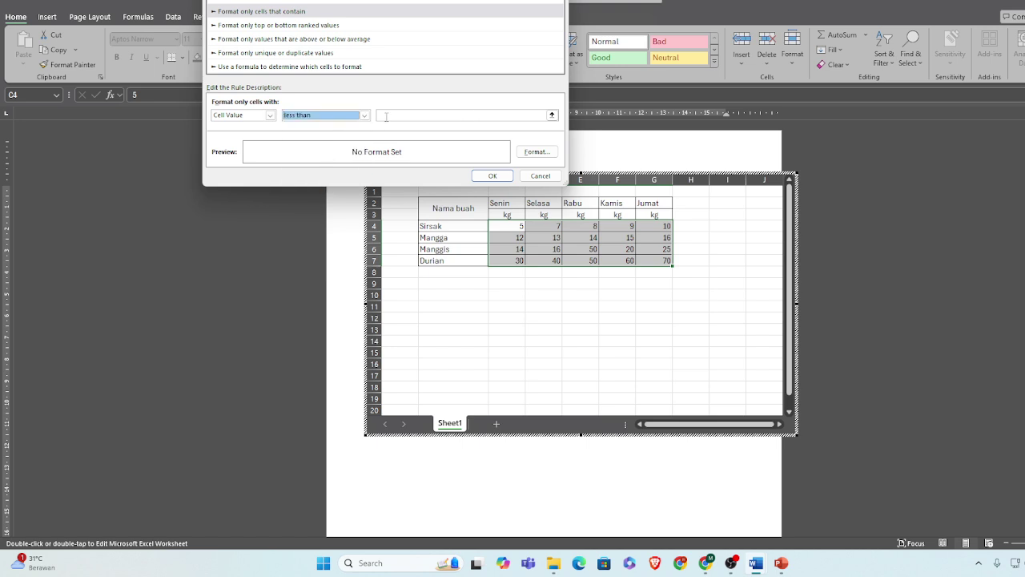
pyautogui.click(414, 115)
pyautogui.write('1')
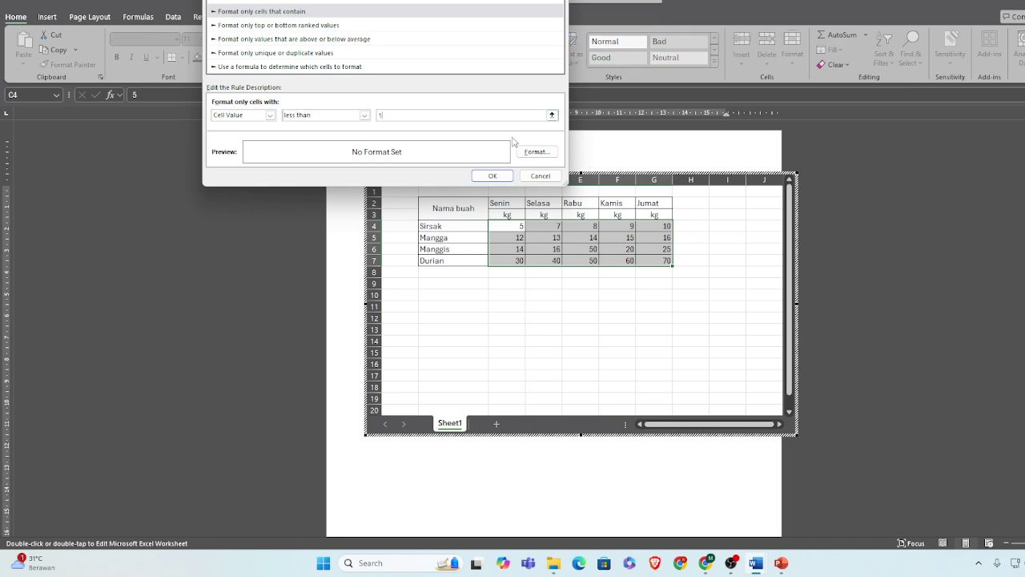
pyautogui.write('5')
# - Give the rule a dark red background fill and apply it to the selected quantities
pyautogui.click(535, 153)
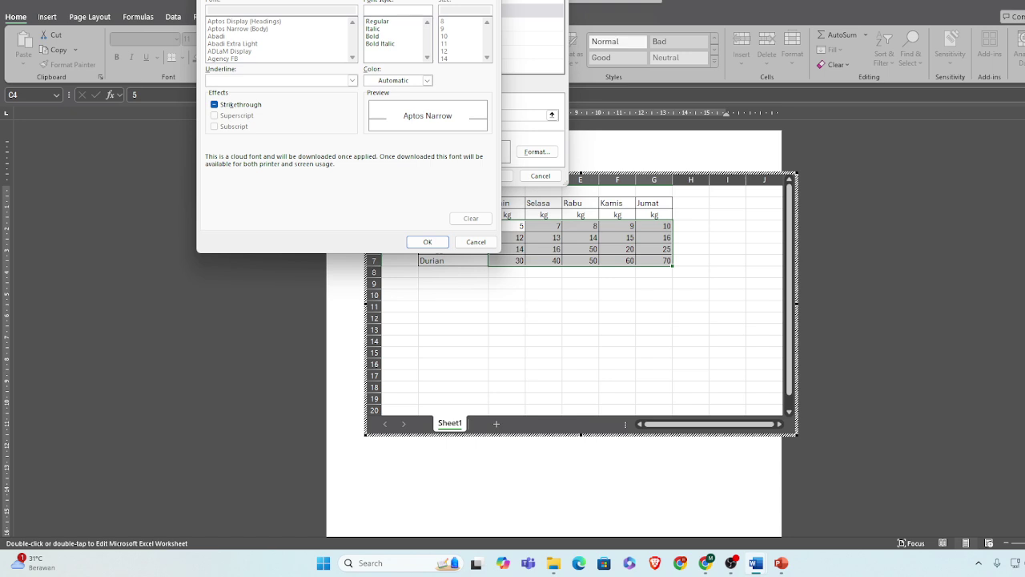
pyautogui.click(215, 1)
pyautogui.click(243, 0)
pyautogui.hotkey('ctrl', 'Tab')
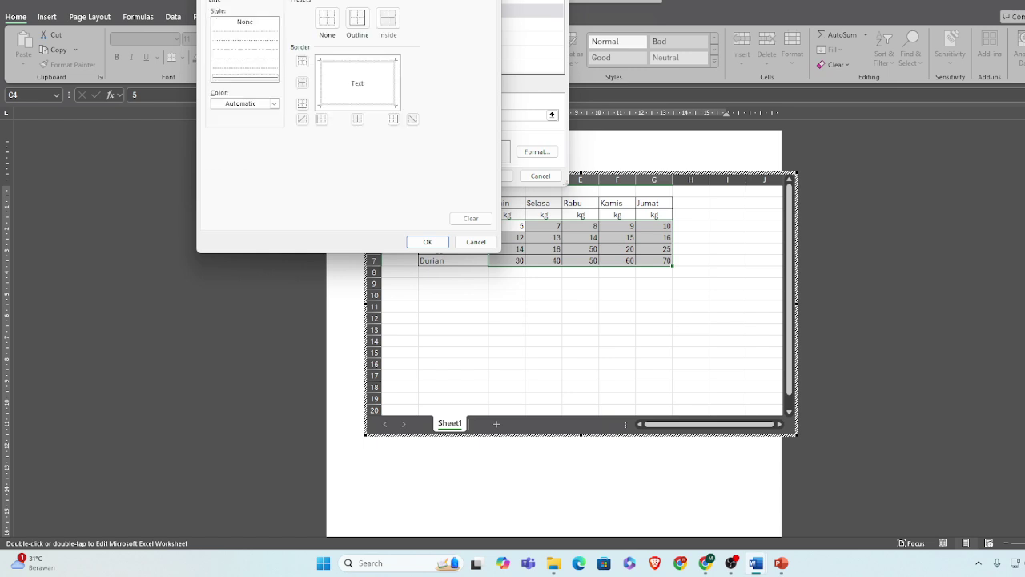
pyautogui.hotkey('ctrl', 'Tab')
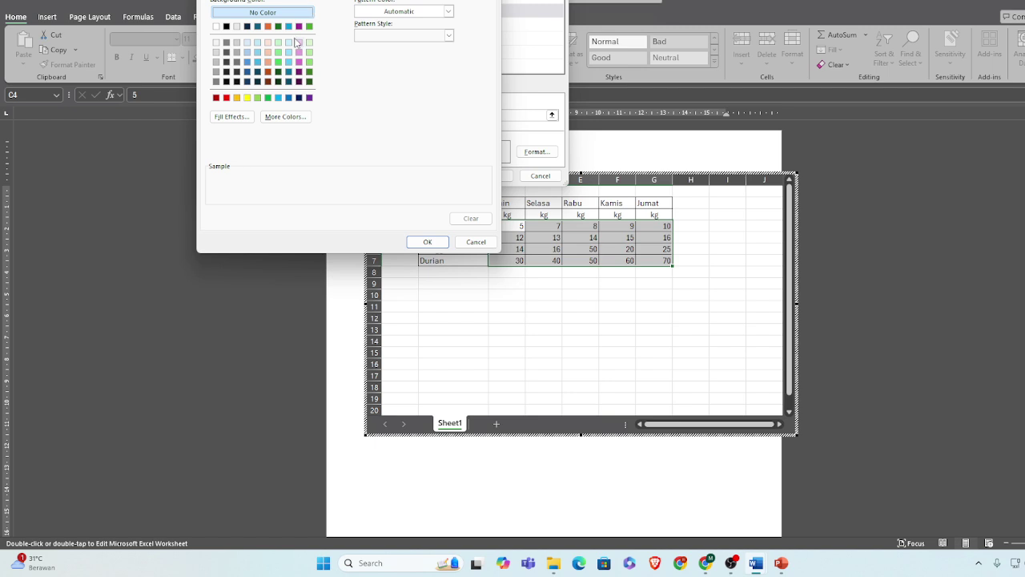
pyautogui.click(217, 98)
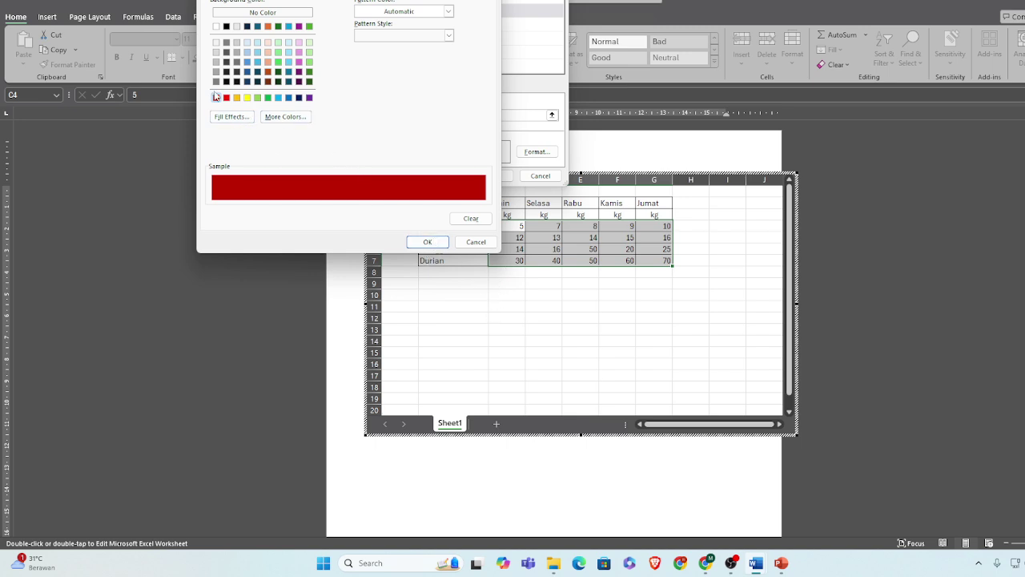
pyautogui.click(428, 242)
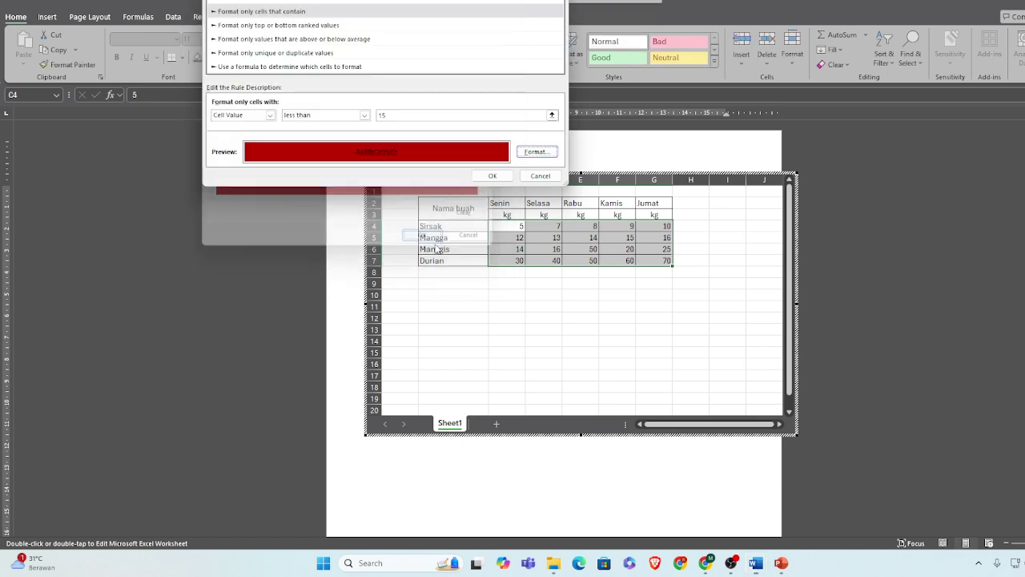
pyautogui.click(492, 176)
pyautogui.click(610, 305)
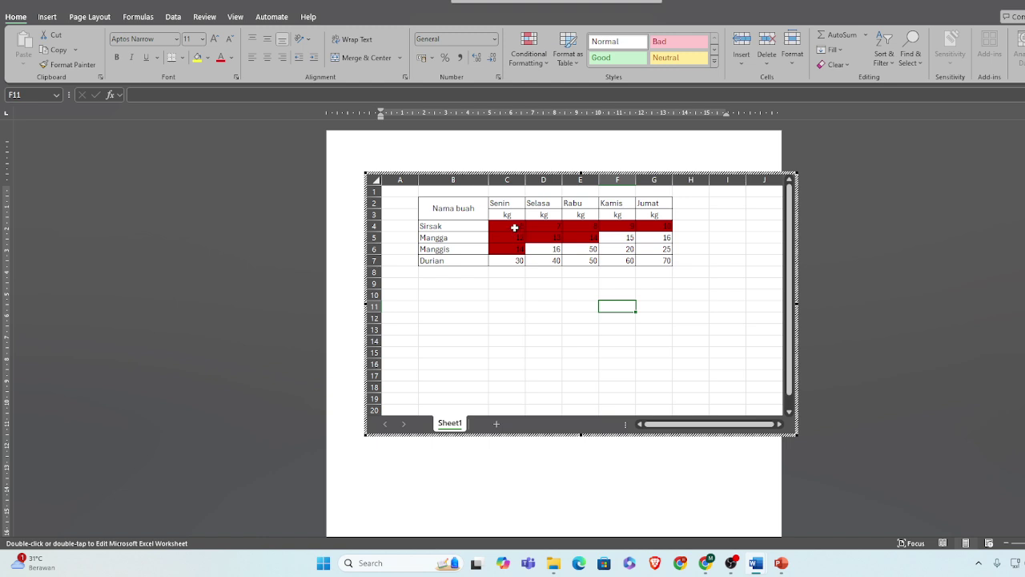
# - Add a "Format only cells that contain" rule to the quantities in C4:G7 for cell values greater than 14, without a format
pyautogui.moveTo(515, 225); pyautogui.dragTo(666, 262)
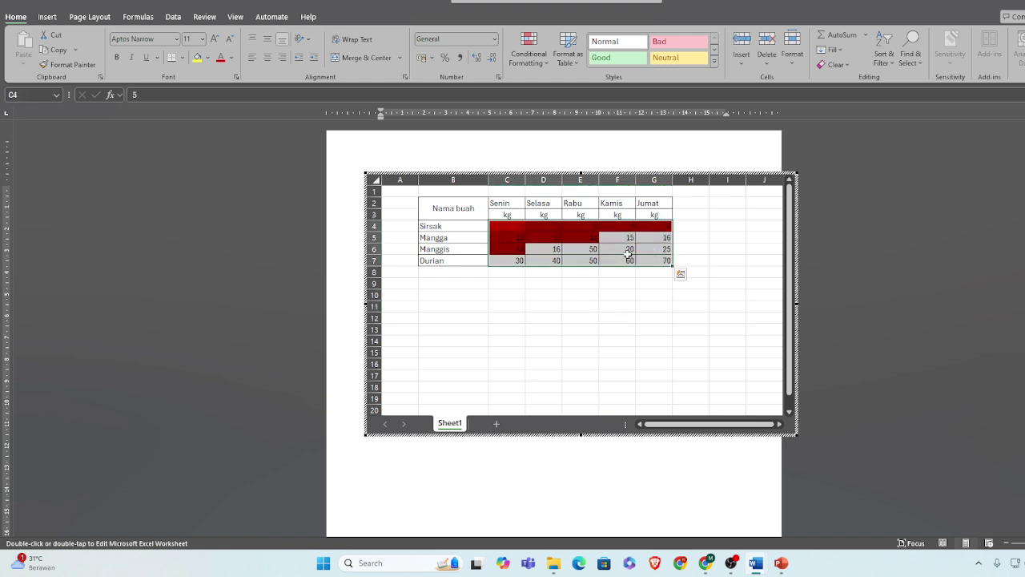
pyautogui.click(540, 67)
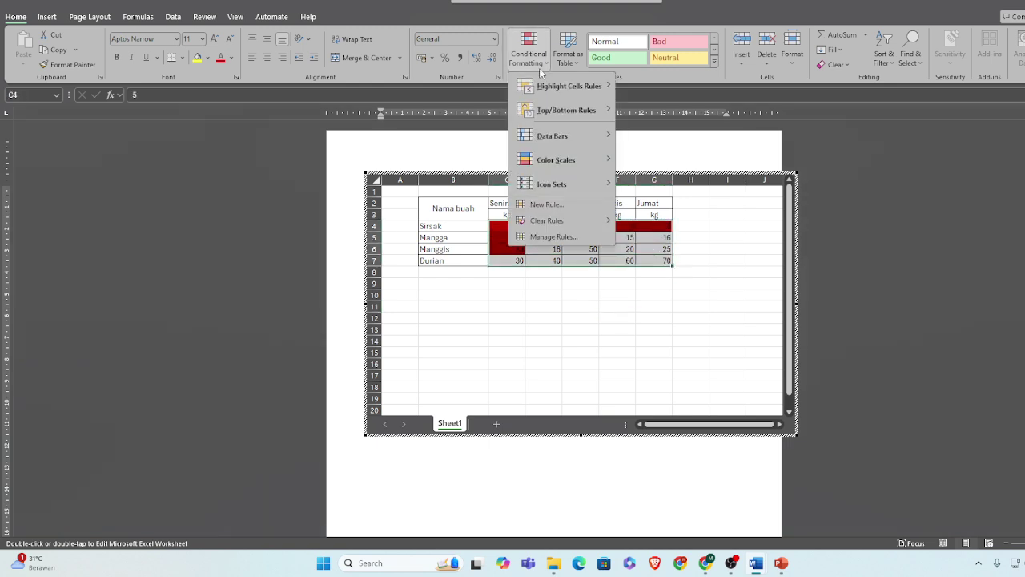
pyautogui.click(547, 204)
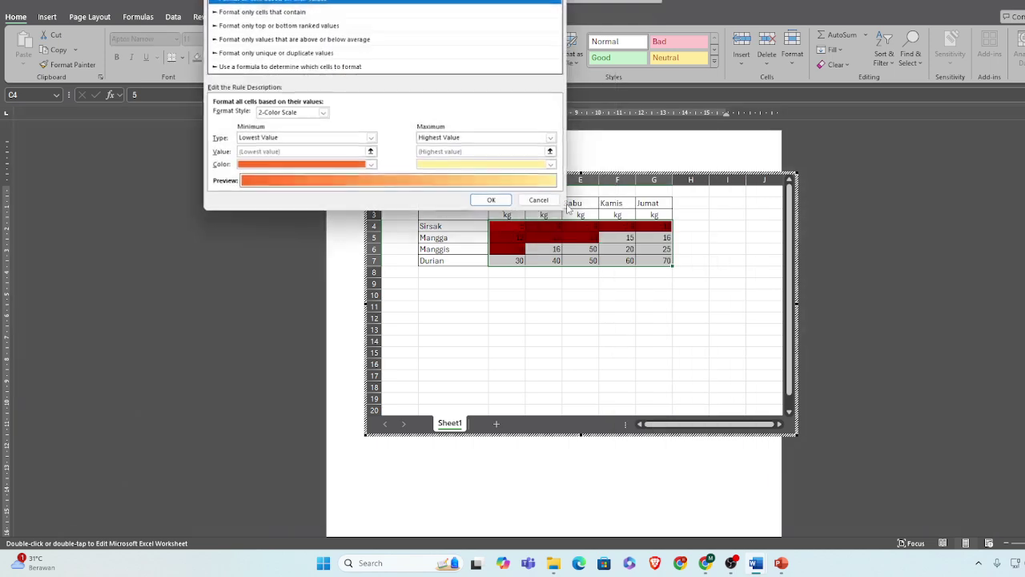
pyautogui.click(281, 14)
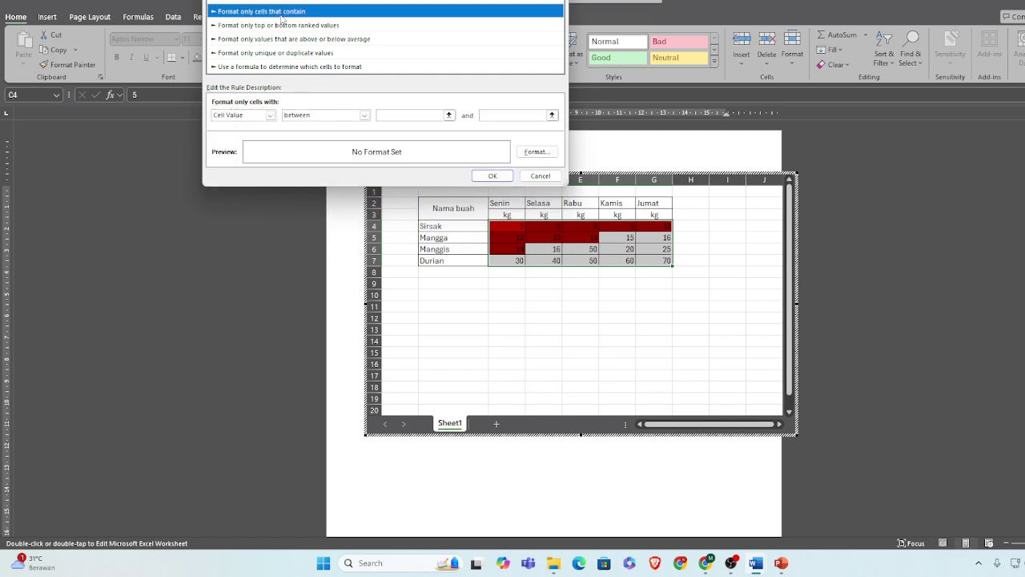
pyautogui.click(364, 115)
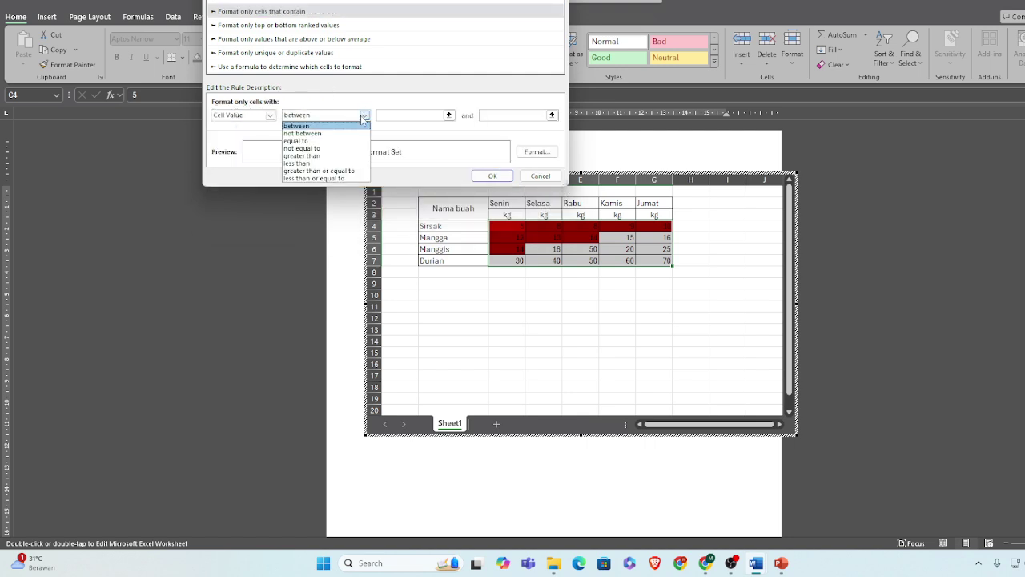
pyautogui.click(324, 156)
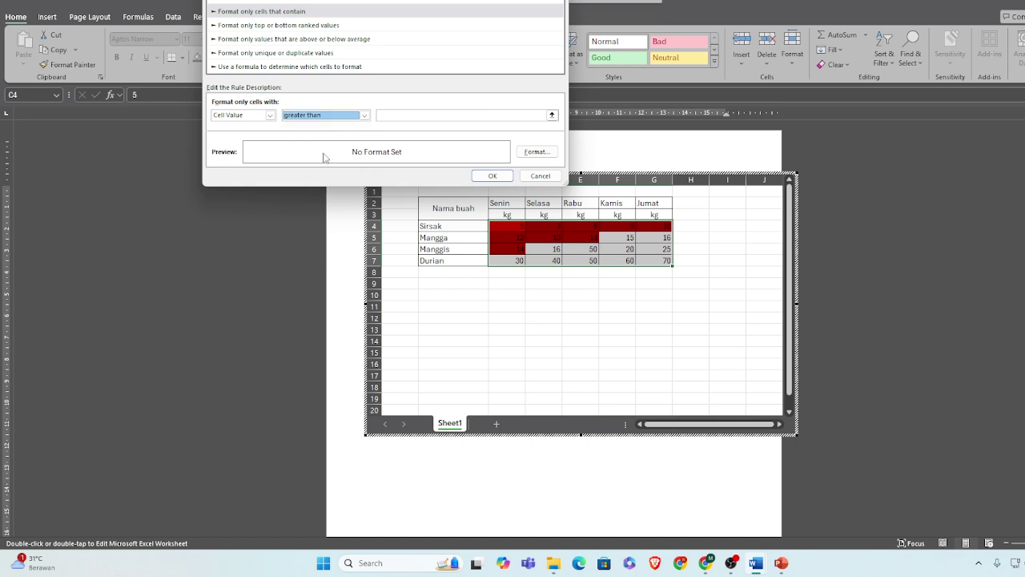
pyautogui.click(400, 118)
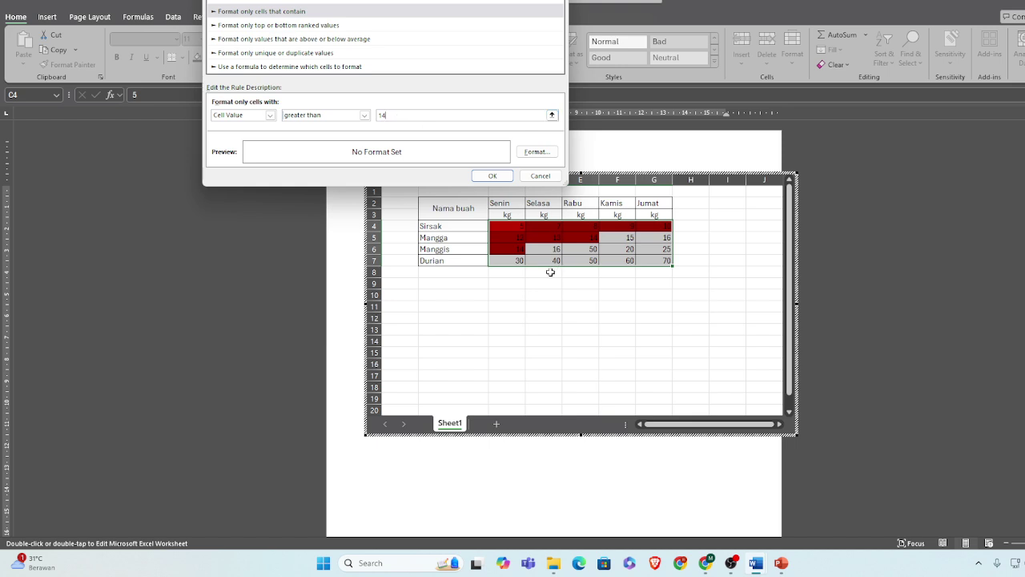
pyautogui.click(491, 175)
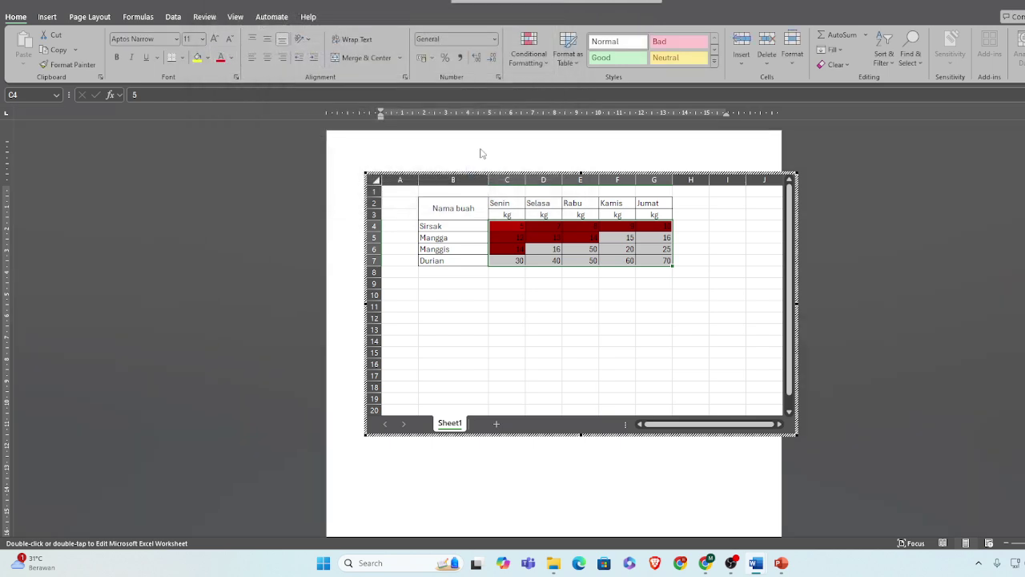
pyautogui.click(529, 53)
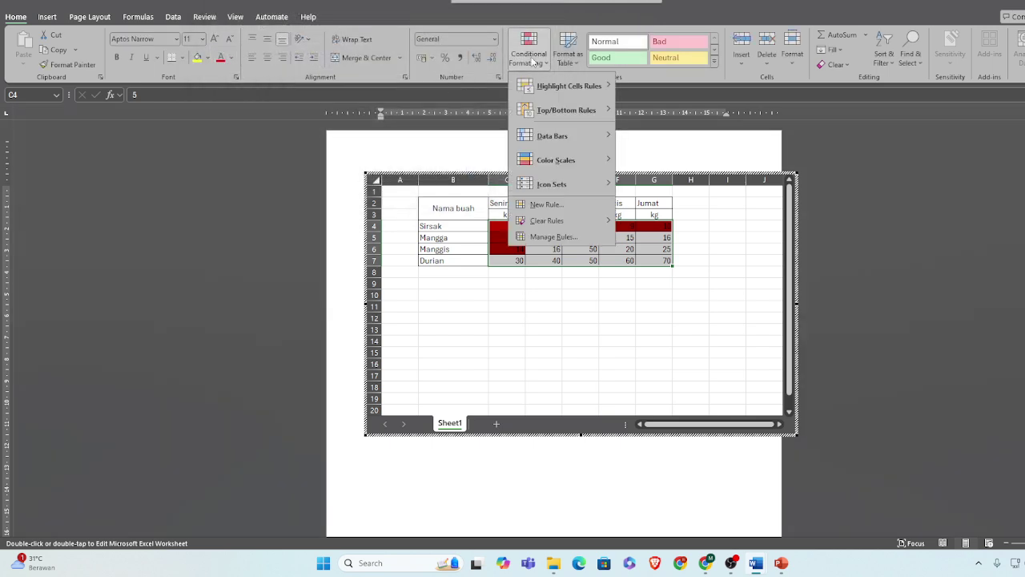
pyautogui.click(547, 204)
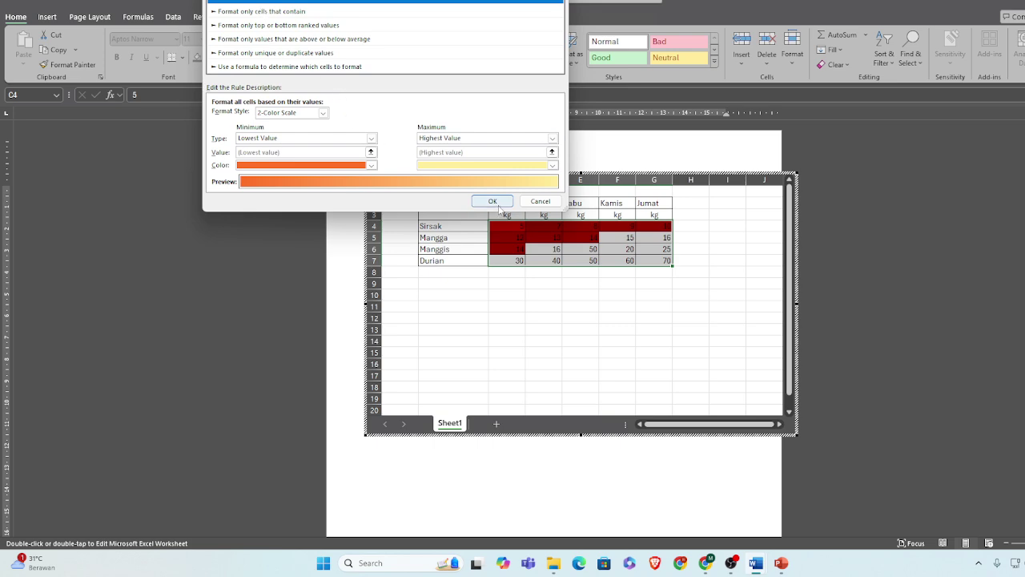
pyautogui.click(540, 202)
# - Open the greater-than-14 rule for editing from the Conditional Formatting Rules Manager
pyautogui.click(529, 53)
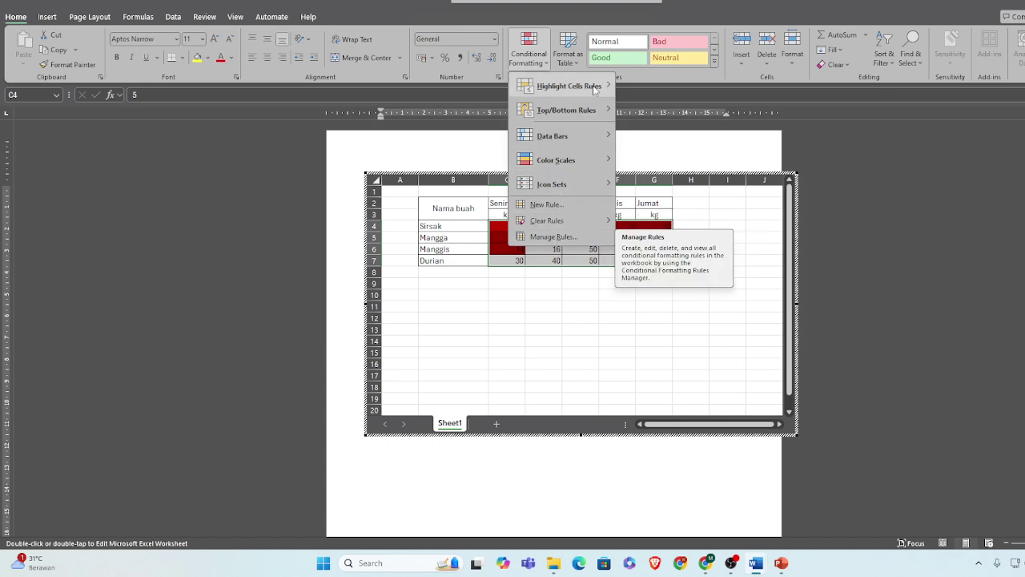
pyautogui.moveTo(574, 219)
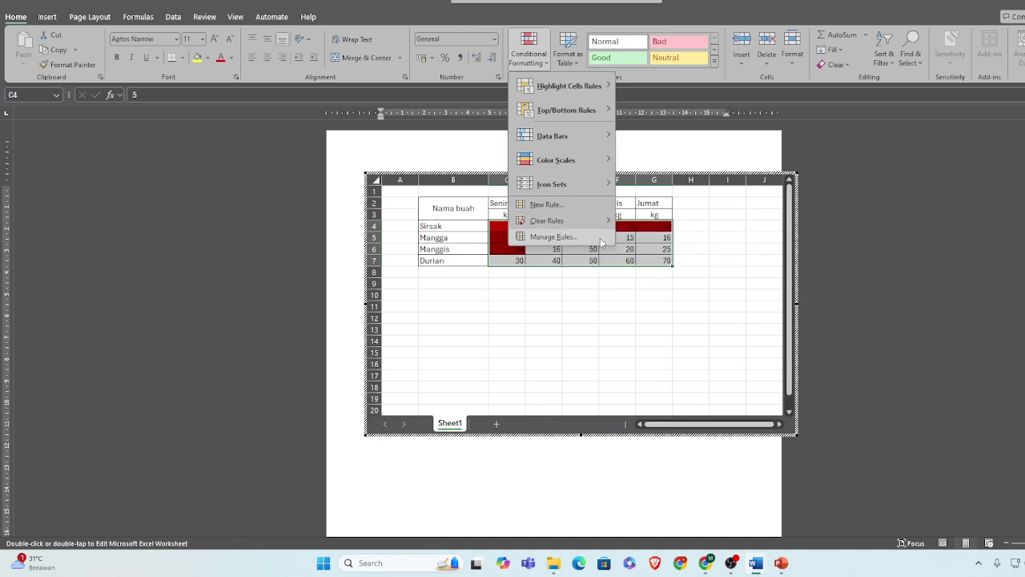
pyautogui.click(565, 238)
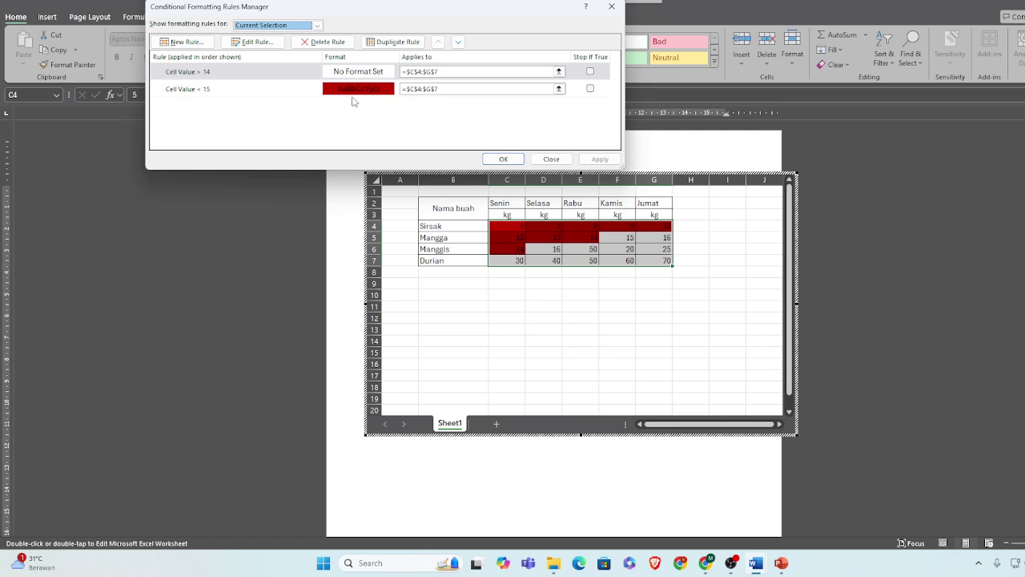
pyautogui.click(297, 93)
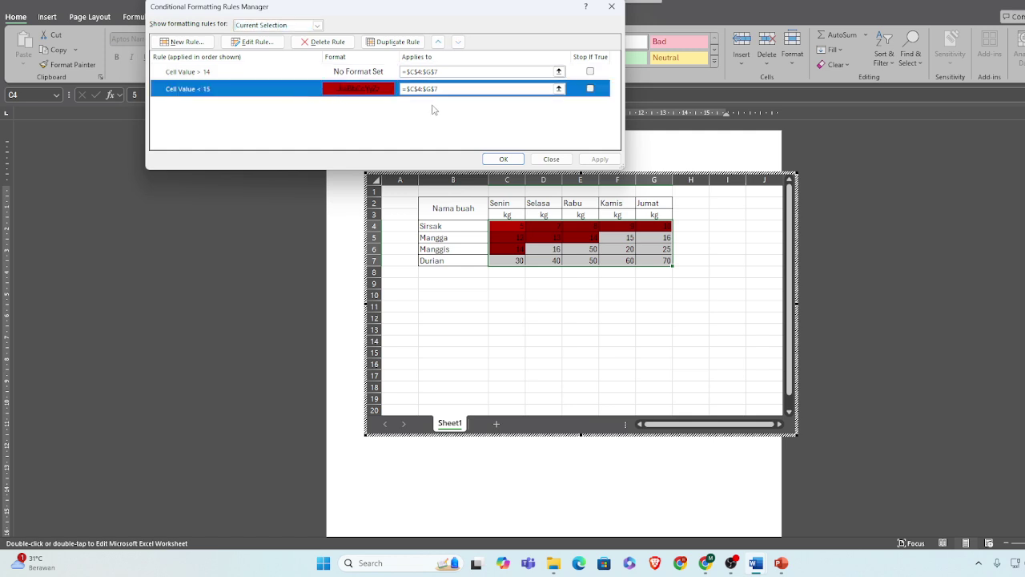
pyautogui.click(328, 76)
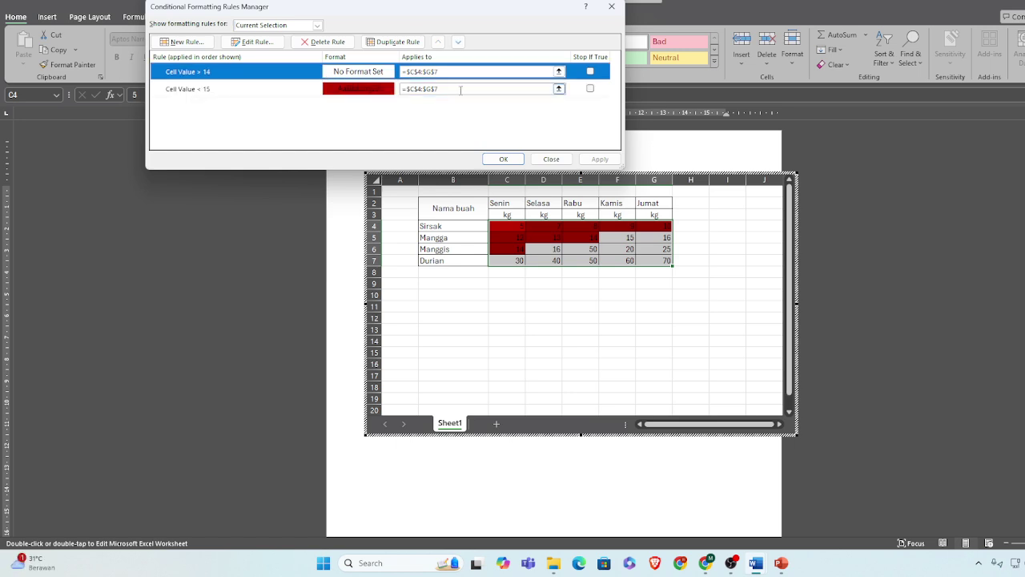
pyautogui.click(253, 42)
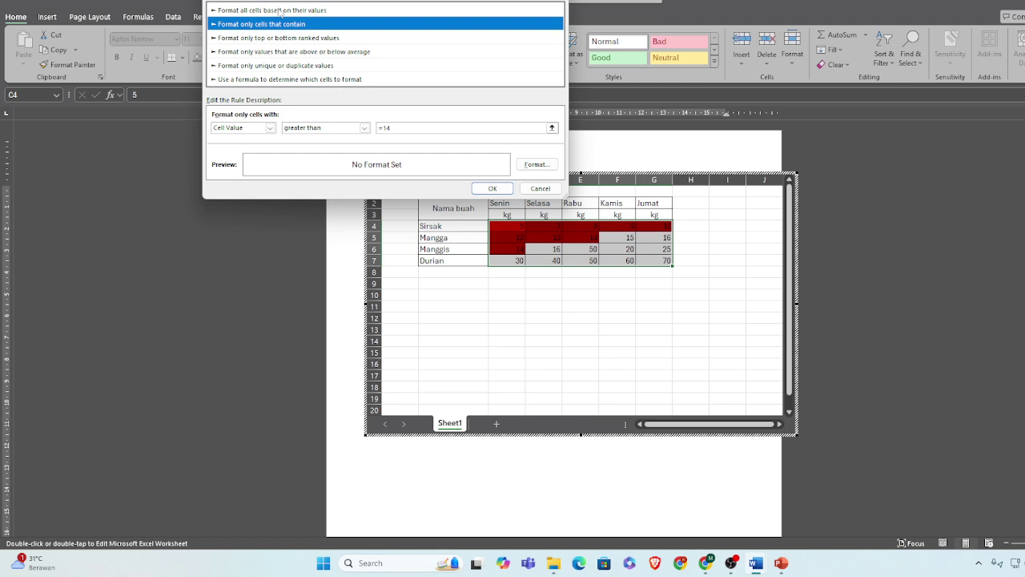
# - Give the greater-than-14 rule a light green background fill and apply it to the quantities
pyautogui.click(536, 164)
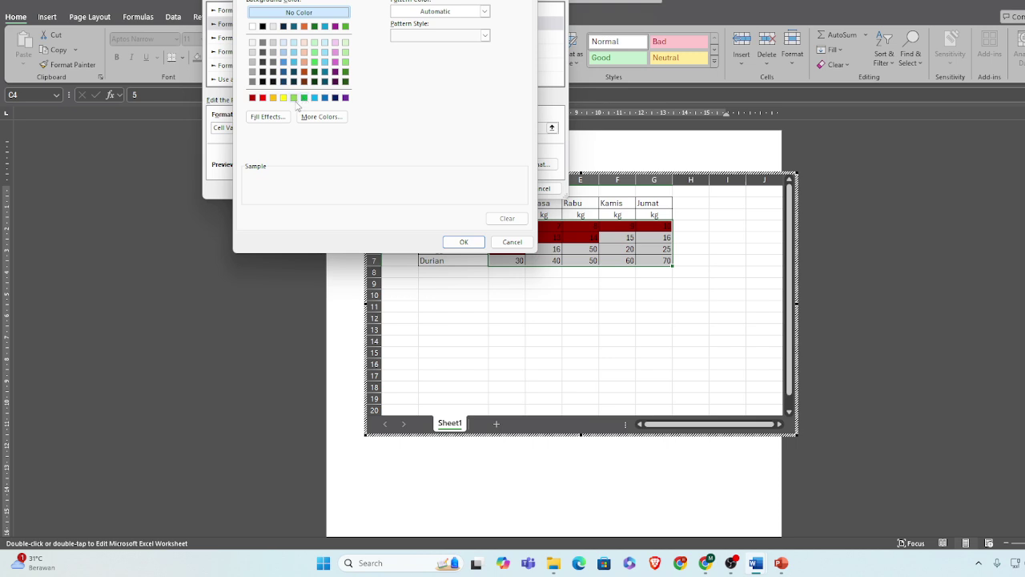
pyautogui.click(294, 98)
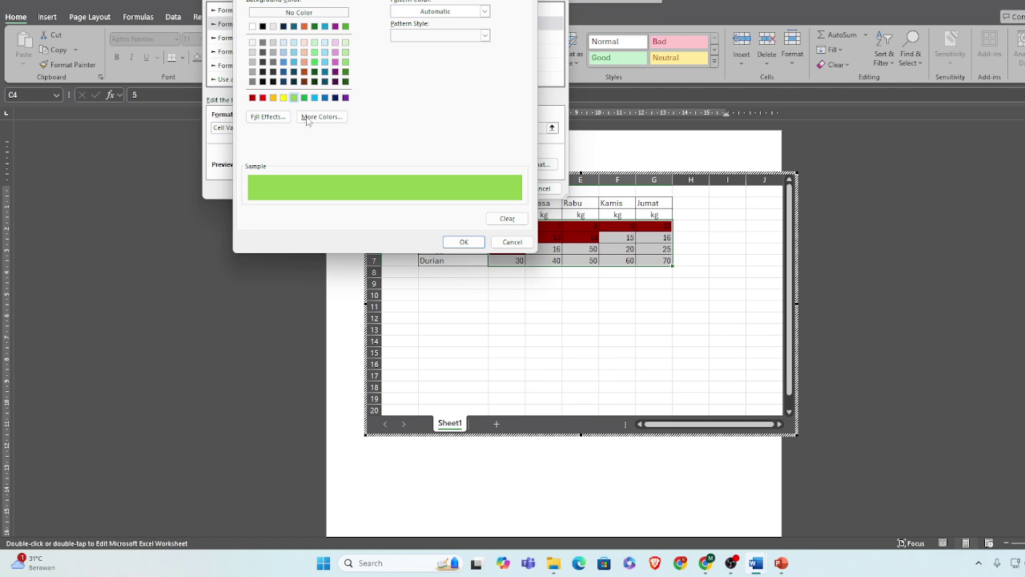
pyautogui.click(467, 240)
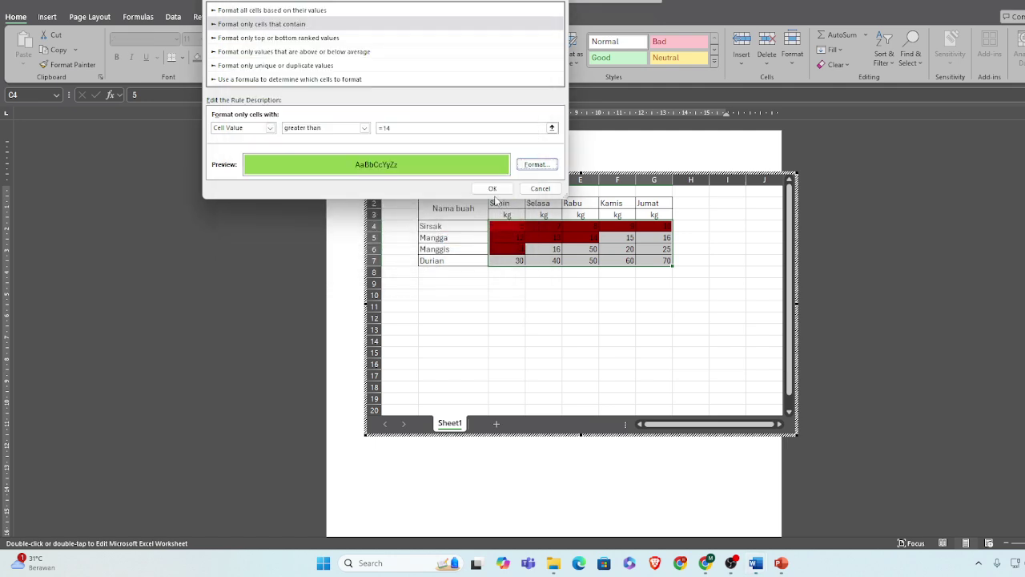
pyautogui.click(493, 189)
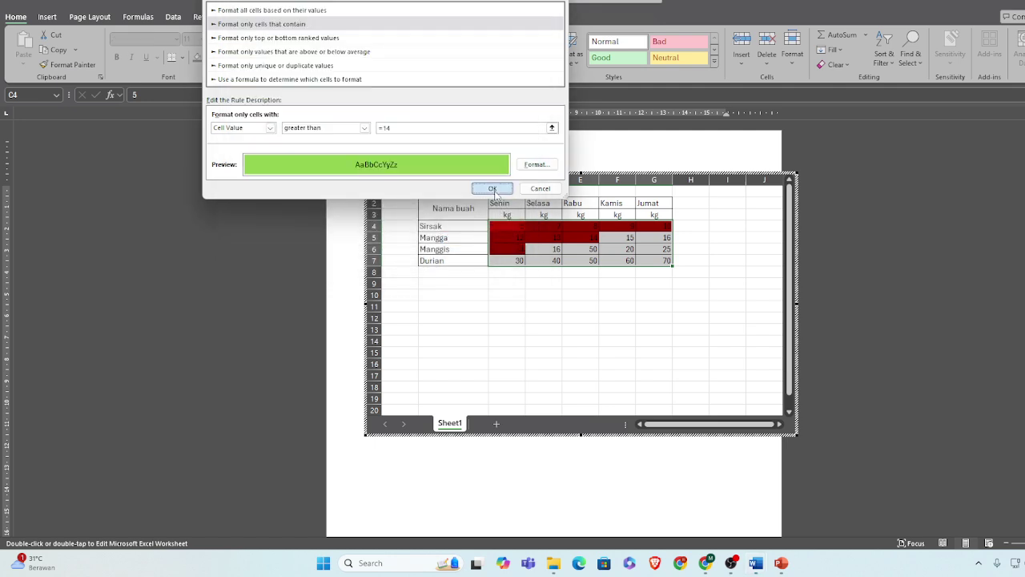
pyautogui.click(601, 159)
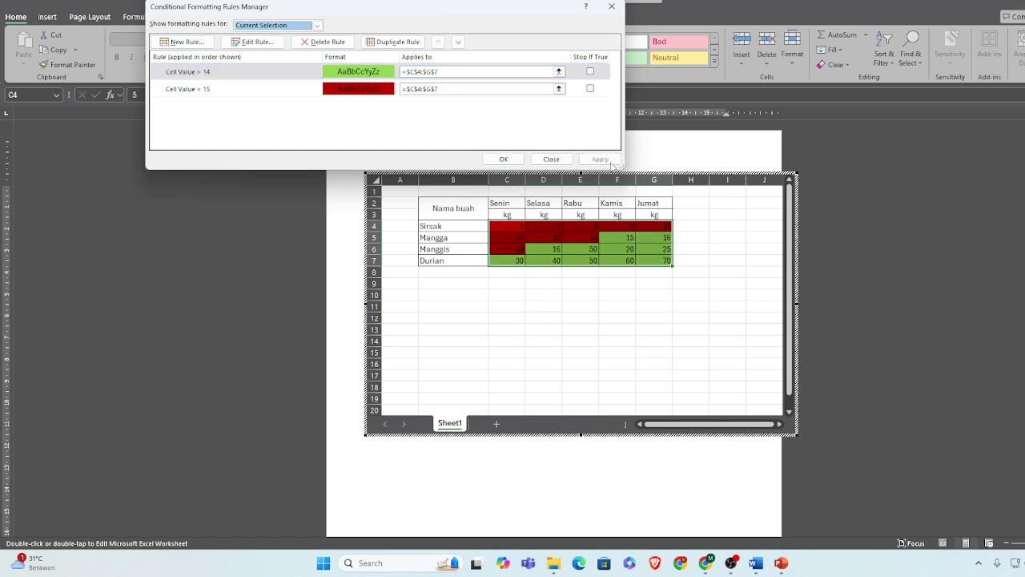
pyautogui.click(503, 159)
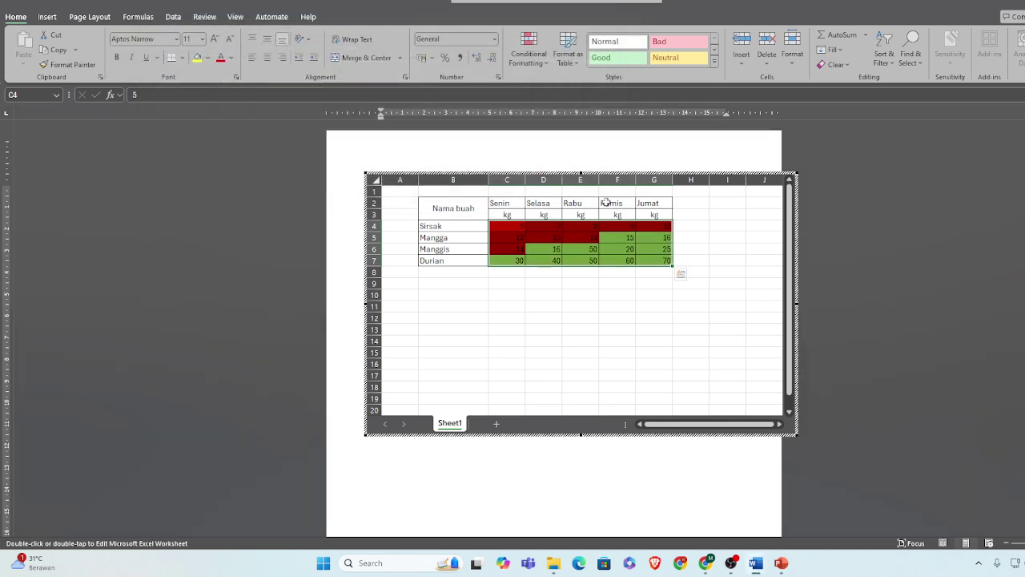
pyautogui.click(725, 316)
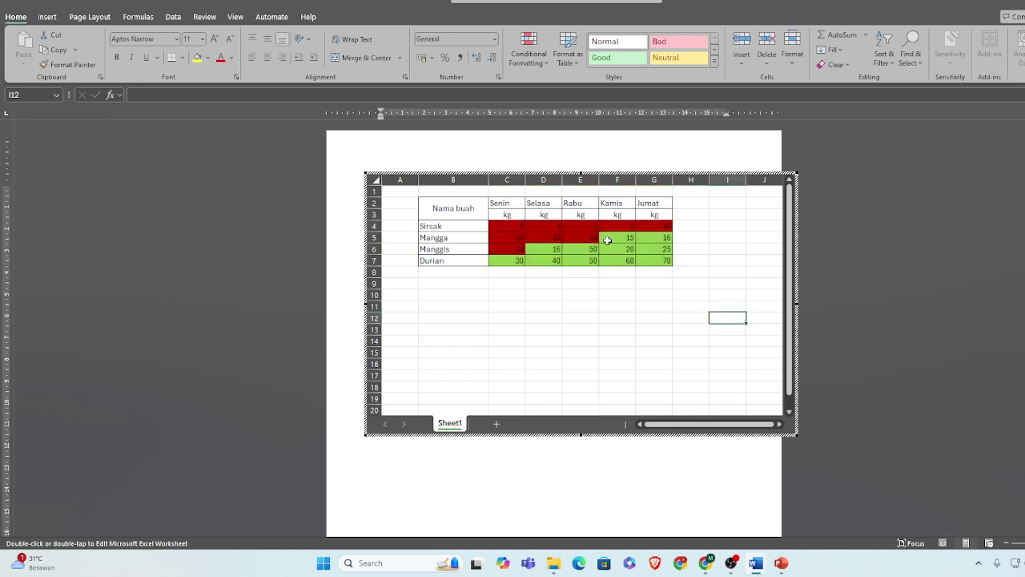
# - Change the Sirsak quantity for Senin to 15 and the Durian quantity for Kamis to 10 to test the colour rules
pyautogui.click(519, 226)
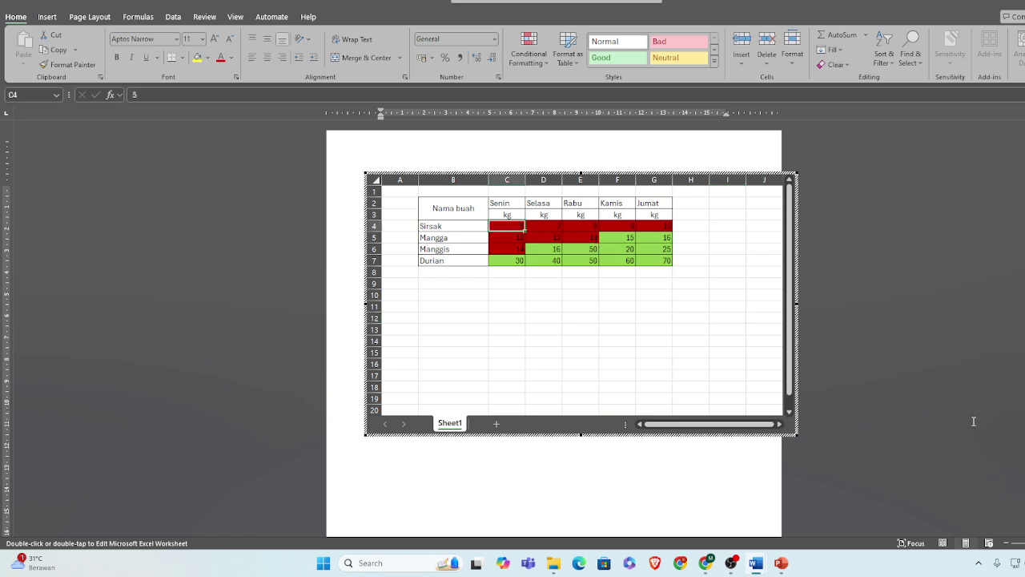
pyautogui.write('1')
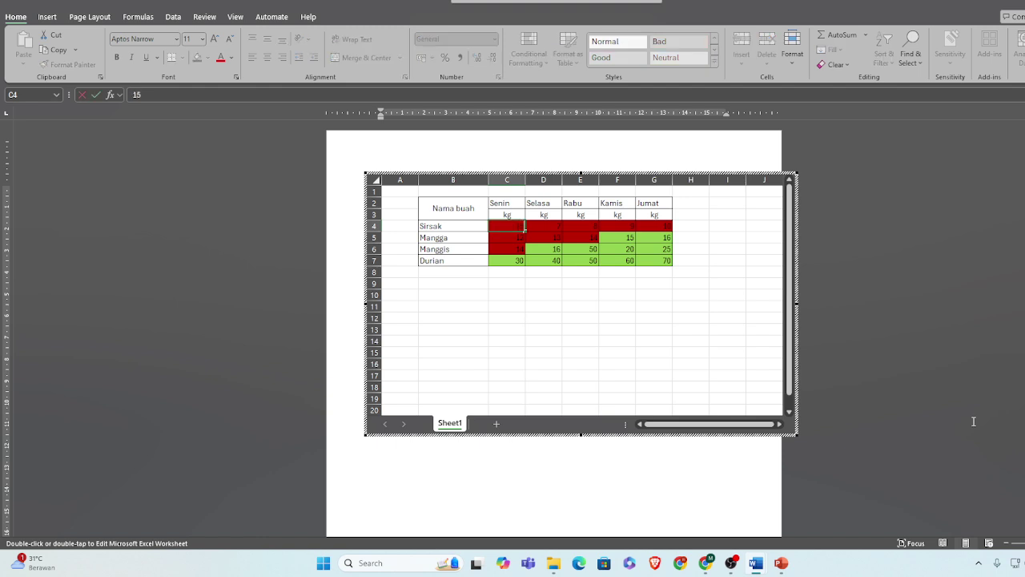
pyautogui.write('5')
pyautogui.press('Return')
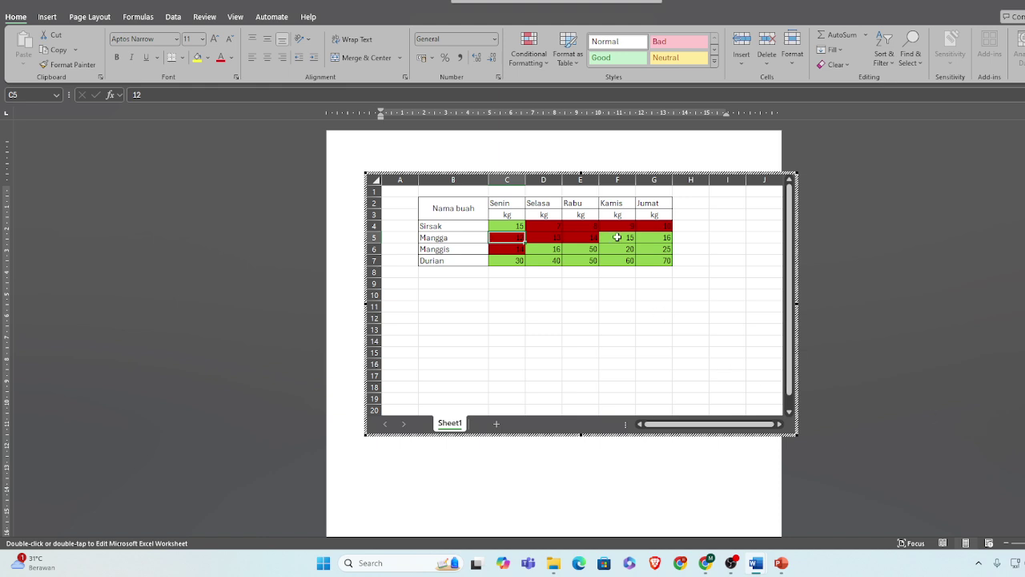
pyautogui.click(625, 262)
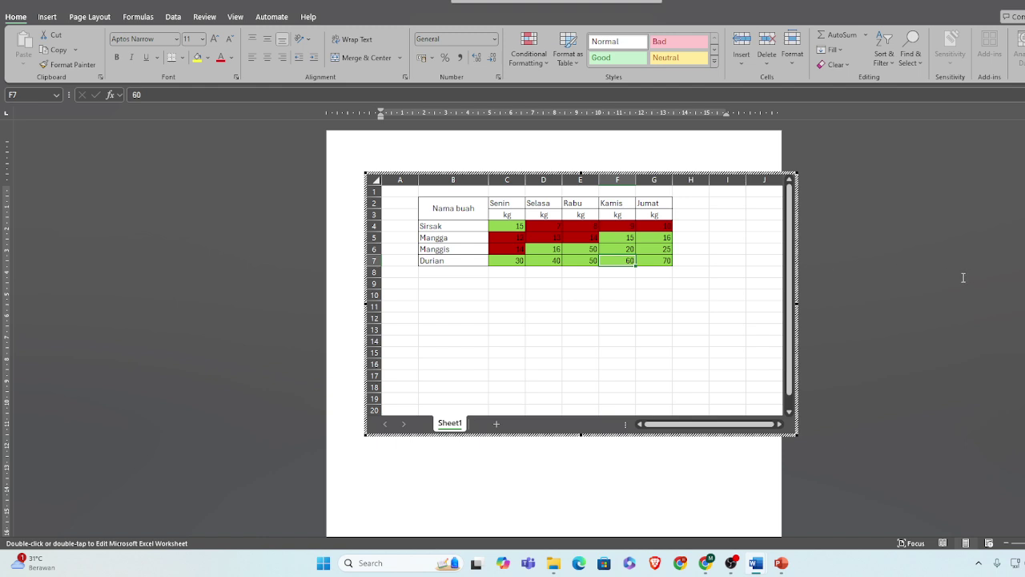
pyautogui.write('10')
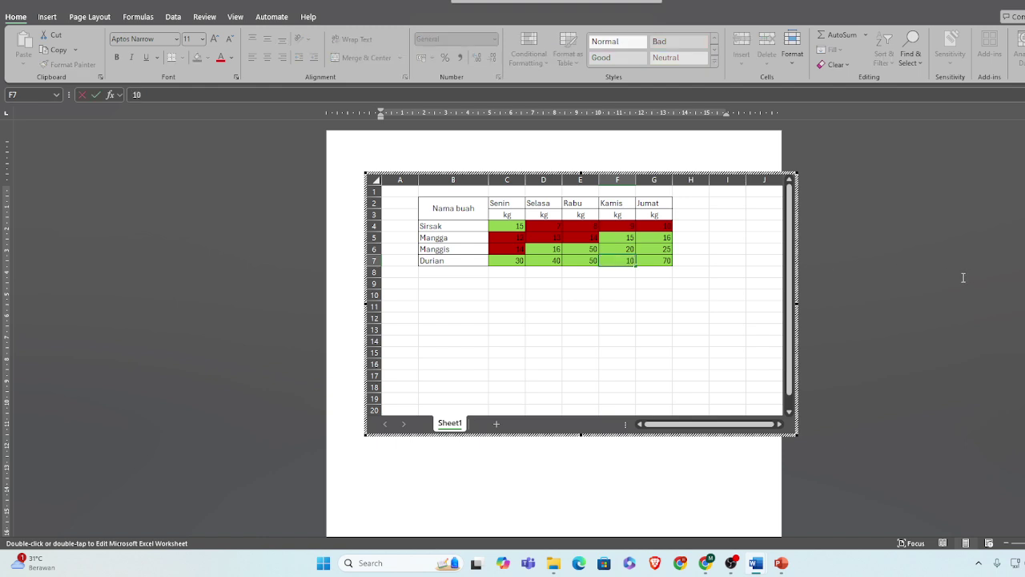
pyautogui.press('Return')
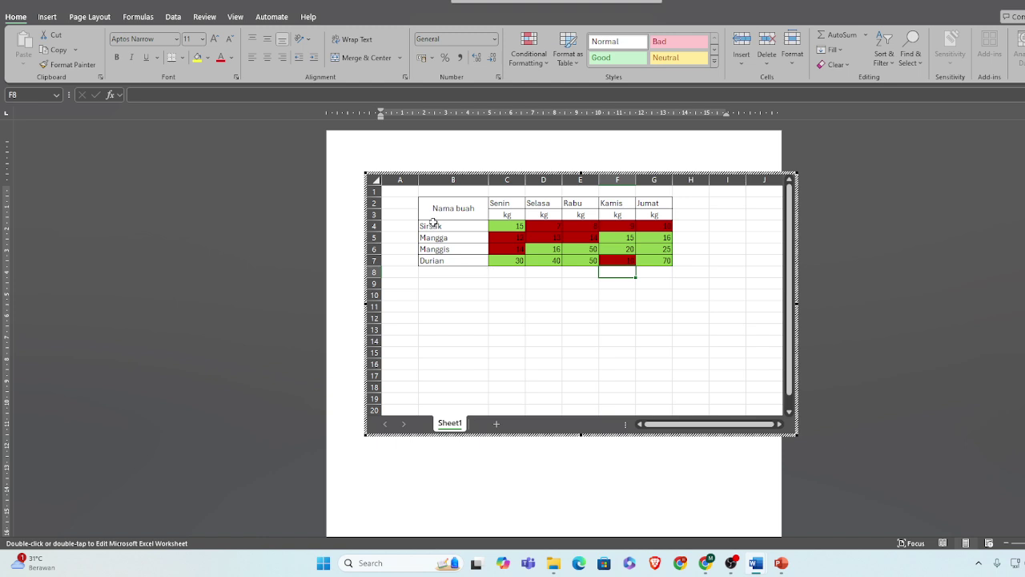
# - Insert a 2-D clustered column chart from the whole fruit table, B2:G7
pyautogui.moveTo(441, 207); pyautogui.dragTo(647, 258)
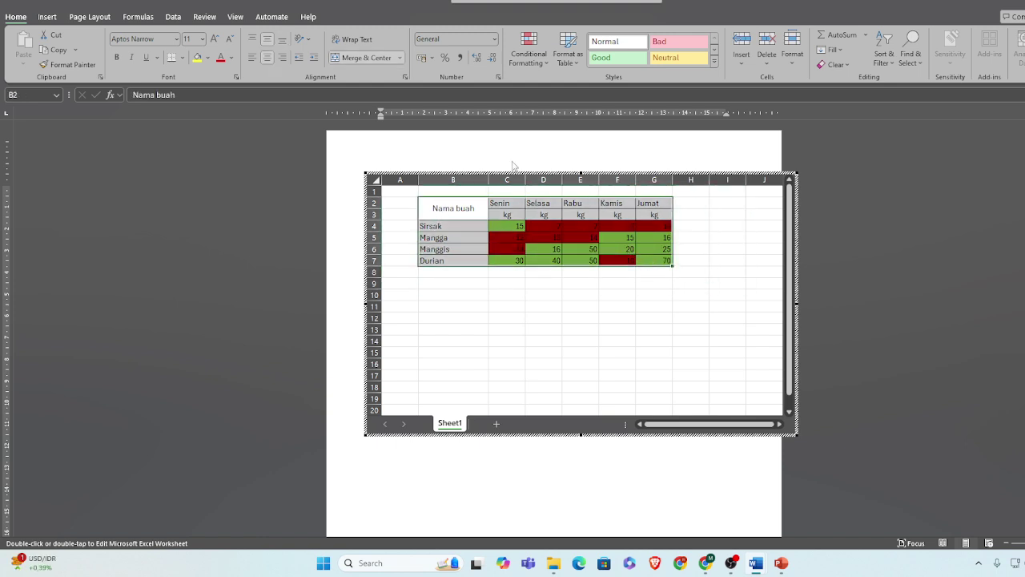
pyautogui.click(42, 17)
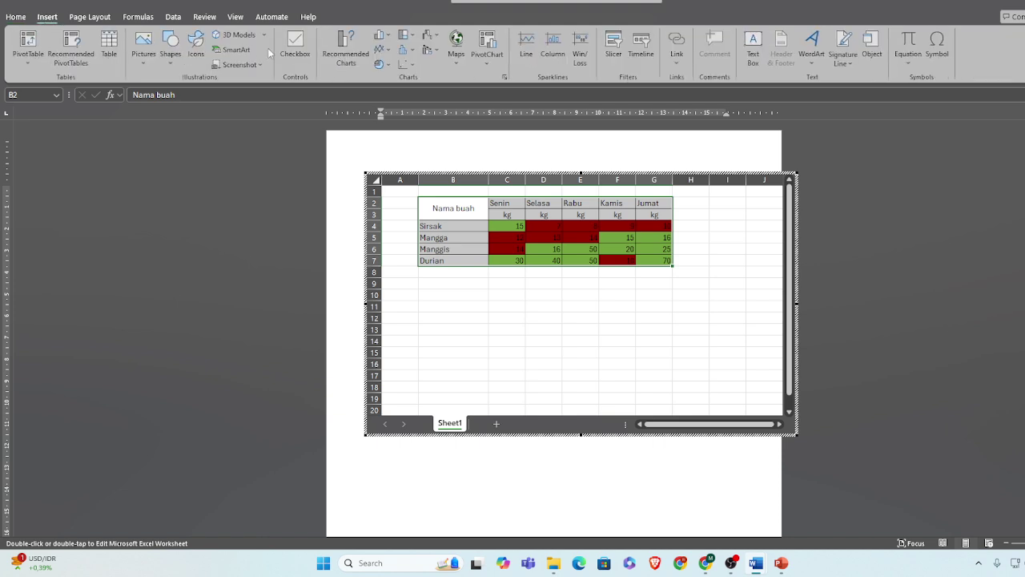
pyautogui.click(390, 38)
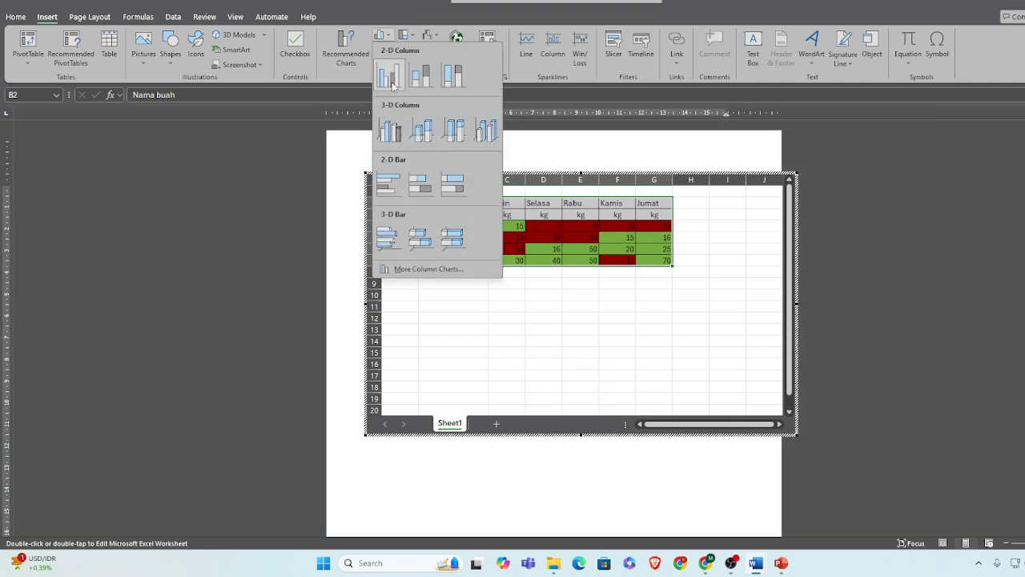
pyautogui.click(390, 80)
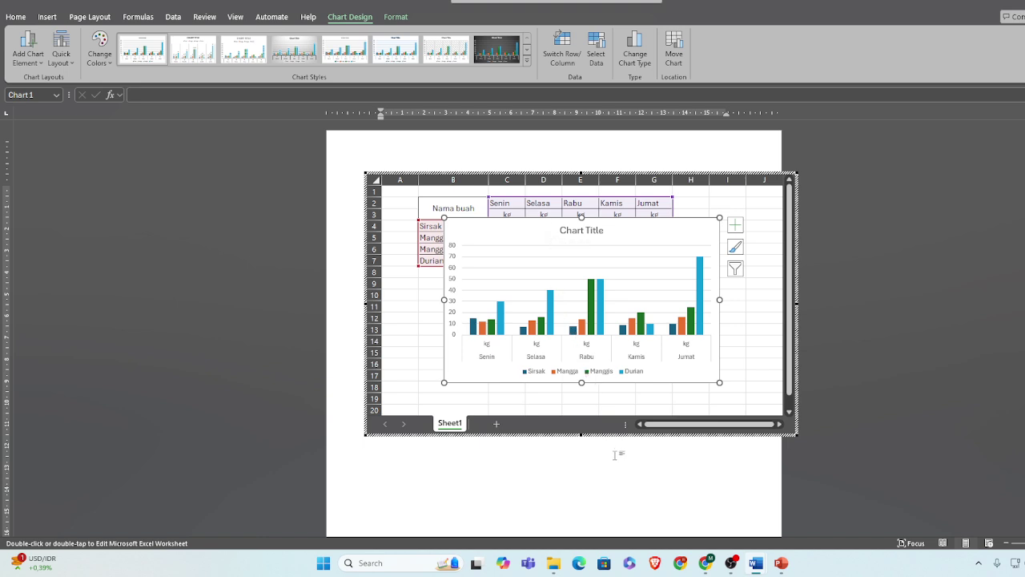
# - Extend the embedded worksheet's frame downwards to show rows up to 27, and deselect the chart
pyautogui.moveTo(582, 437); pyautogui.dragTo(581, 516)
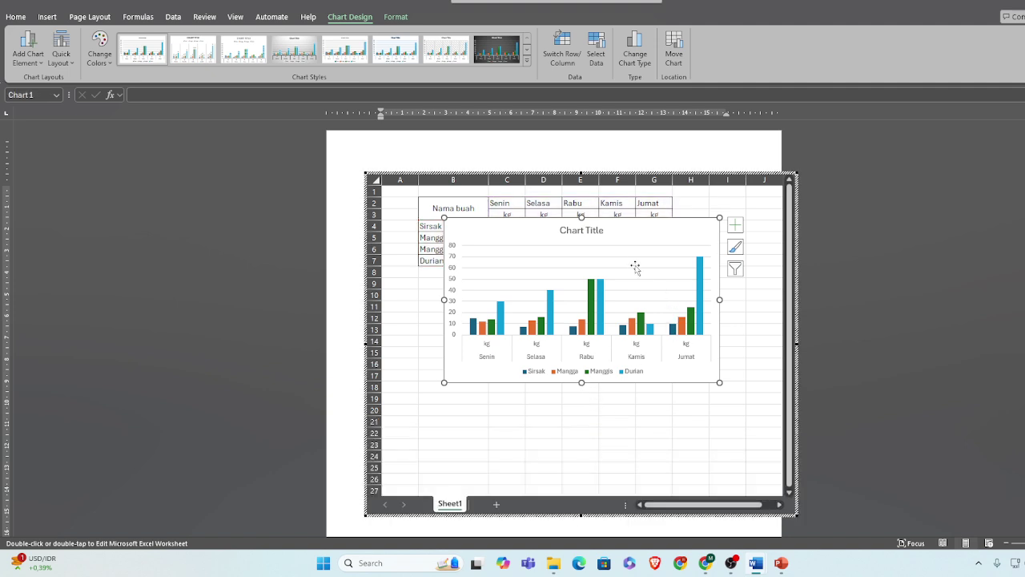
pyautogui.click(598, 322)
pyautogui.click(760, 327)
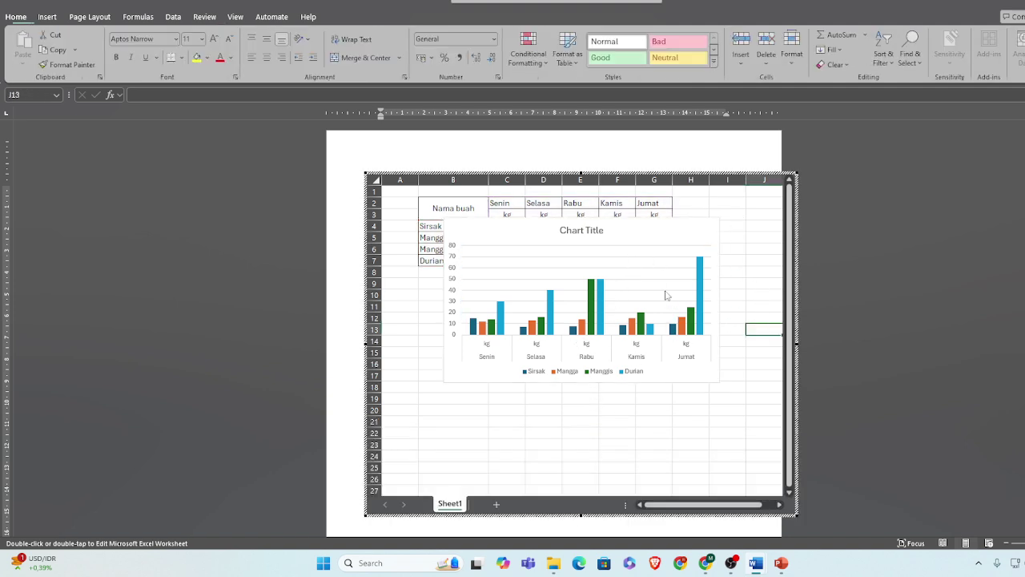
# - Move the column chart below the fruit table, starting around row 9, and leave worksheet editing to return to the document
pyautogui.click(623, 300)
pyautogui.click(753, 314)
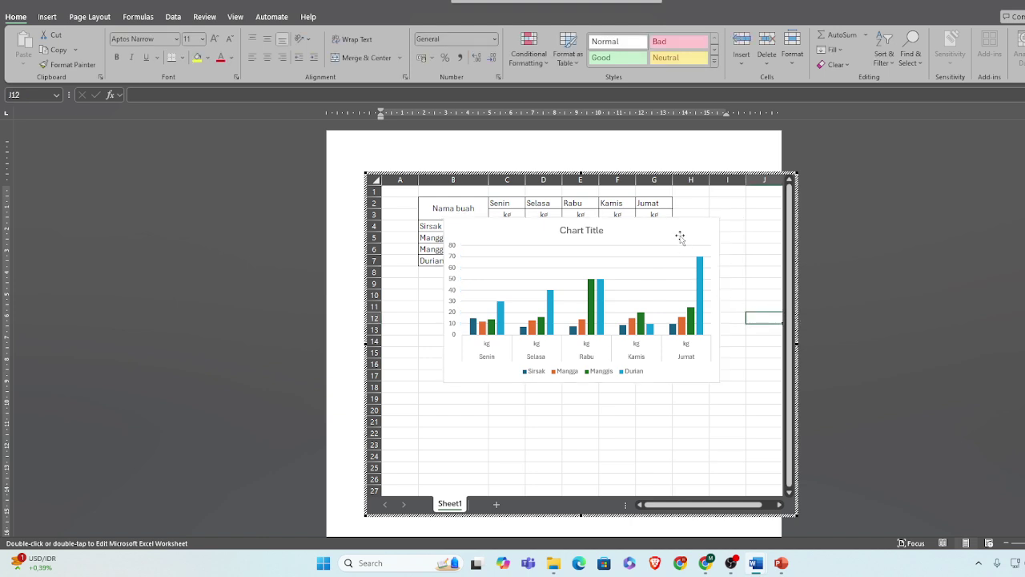
pyautogui.moveTo(679, 233); pyautogui.dragTo(663, 295)
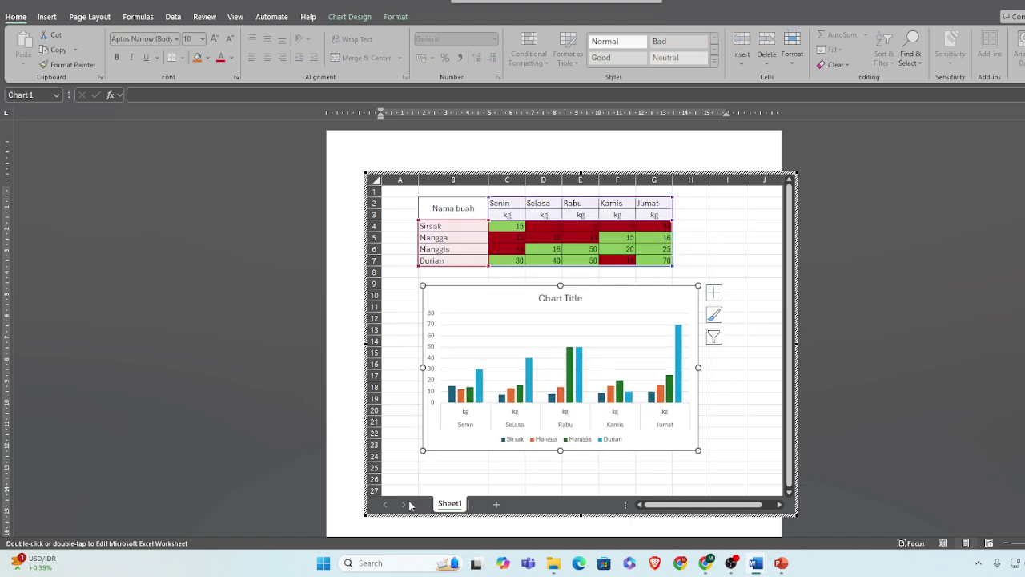
pyautogui.click(346, 467)
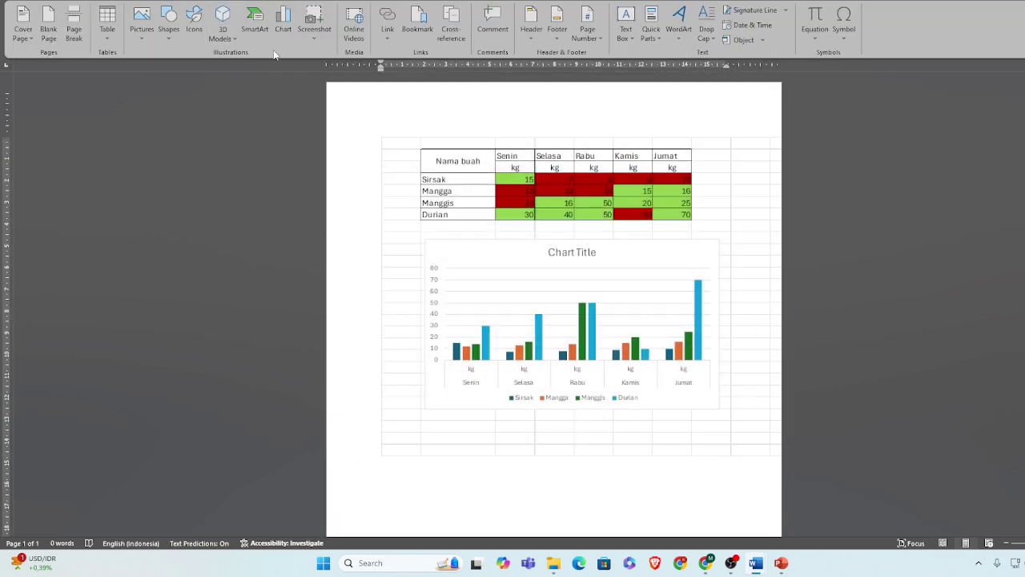
# - Save the document as a Word file named "Data Integrasi 2" in the Contoh folder on this computer
pyautogui.hotkey('ctrl', 's')
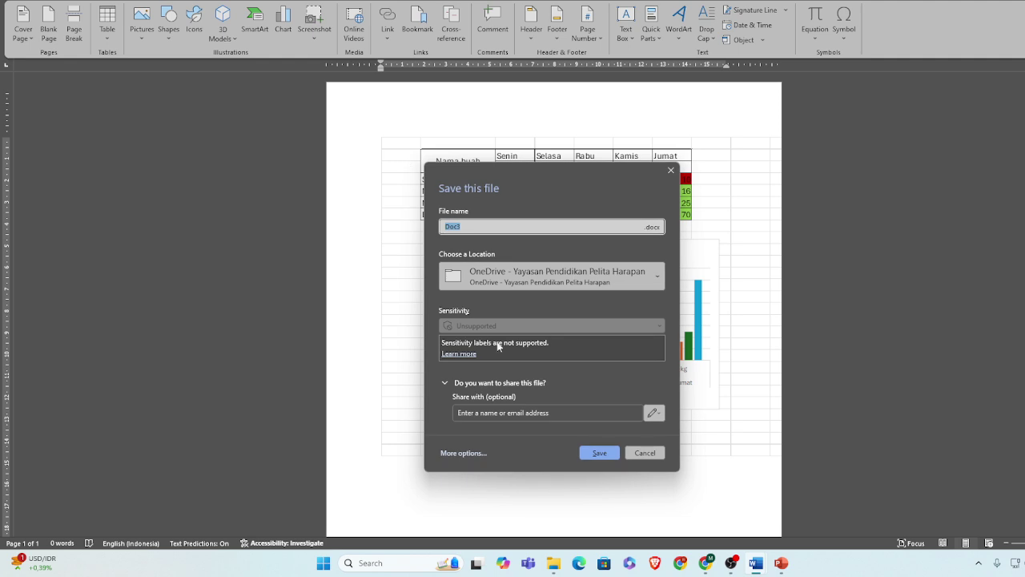
pyautogui.click(469, 458)
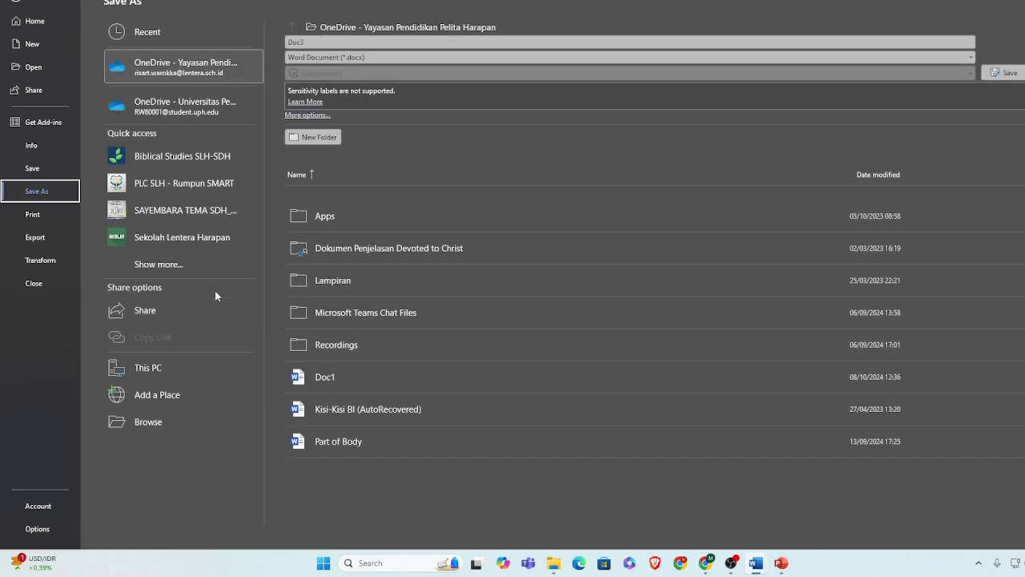
pyautogui.click(147, 423)
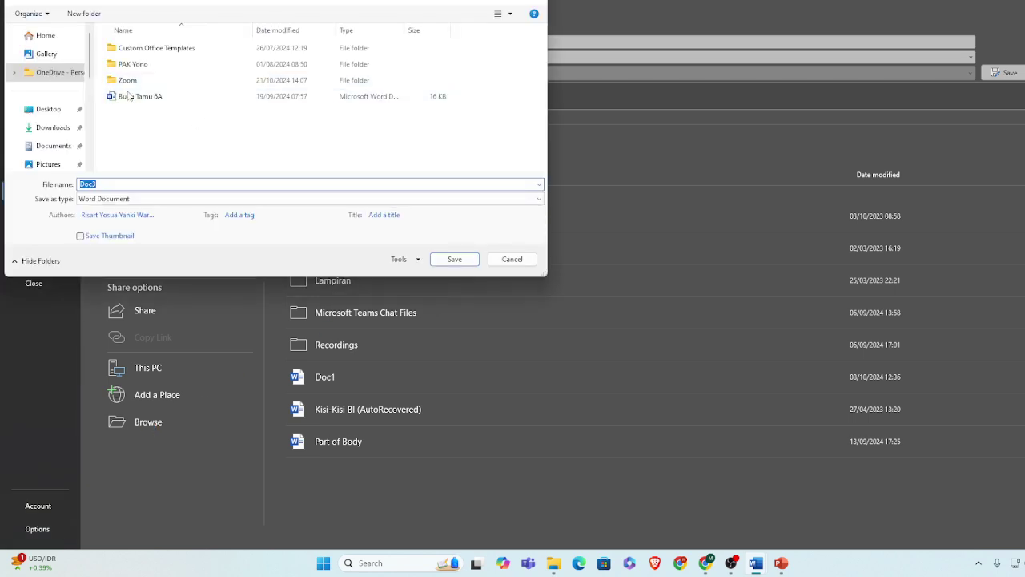
pyautogui.scroll(-3, 70, 137)
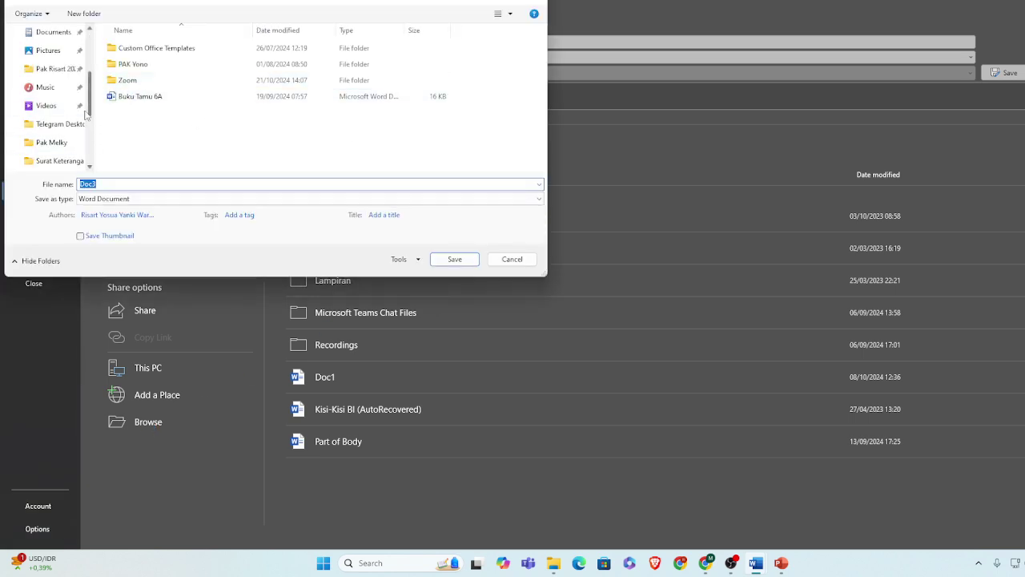
pyautogui.click(69, 142)
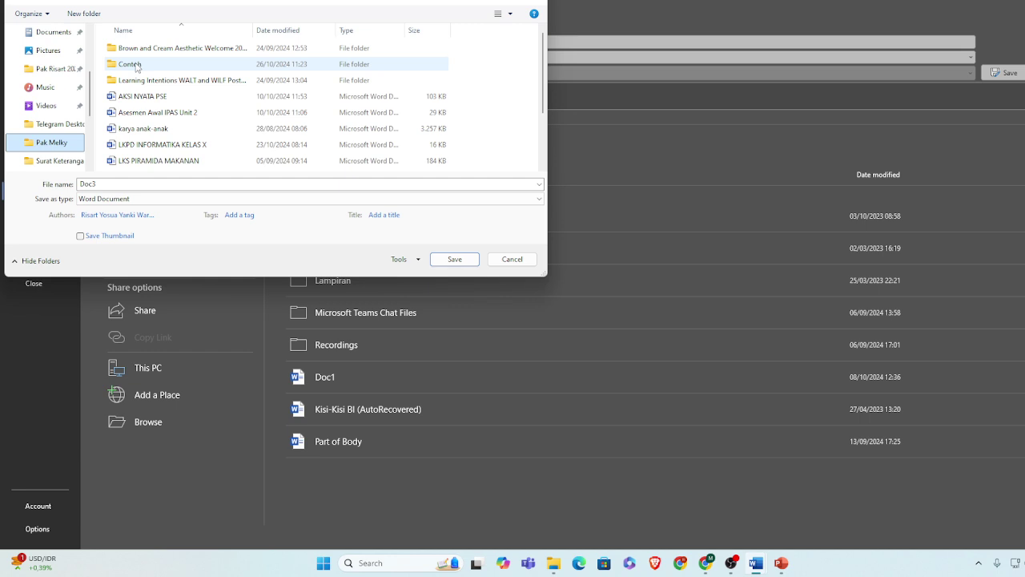
pyautogui.doubleClick(132, 64)
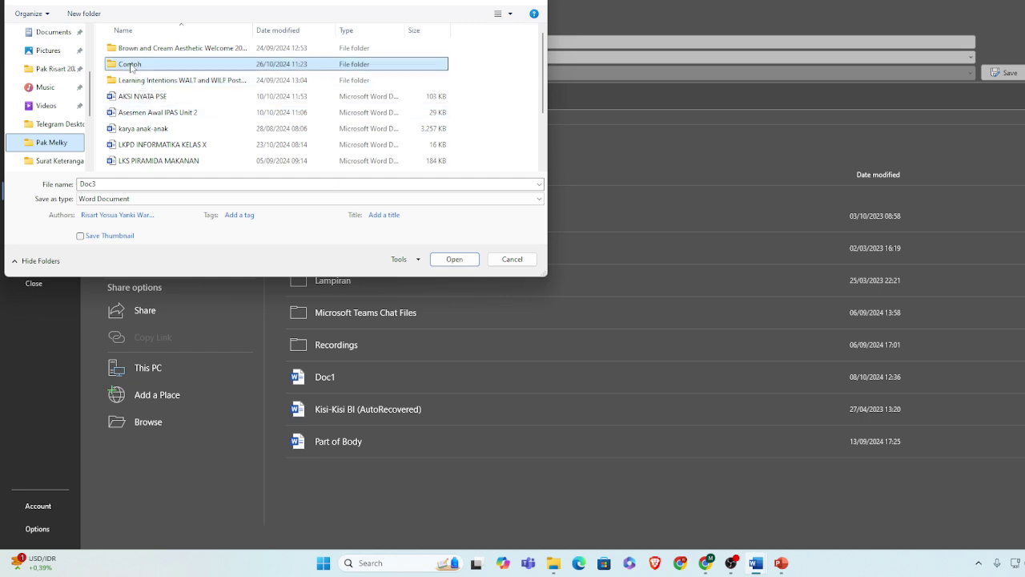
pyautogui.doubleClick(119, 186)
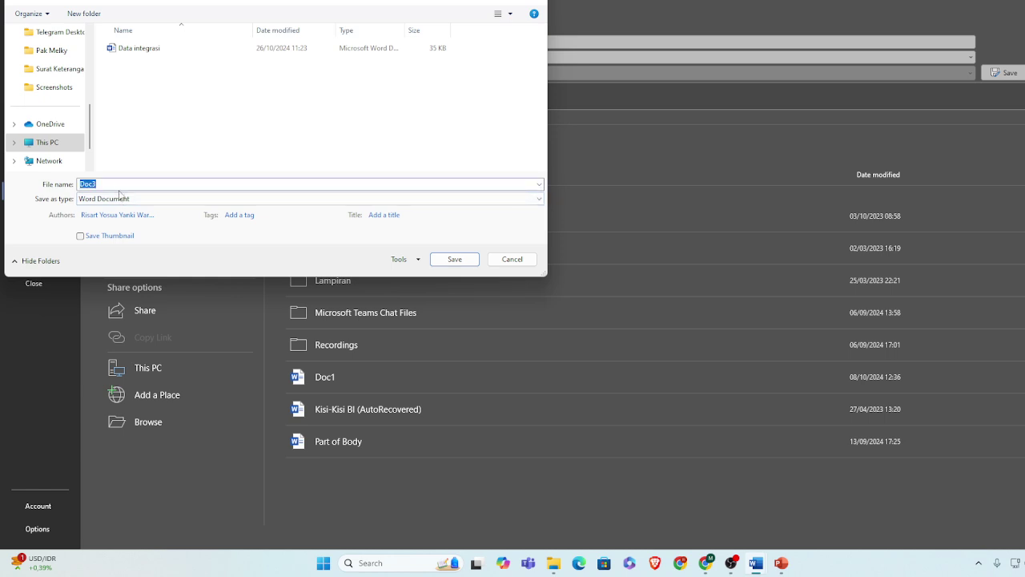
pyautogui.write('Data Inte')
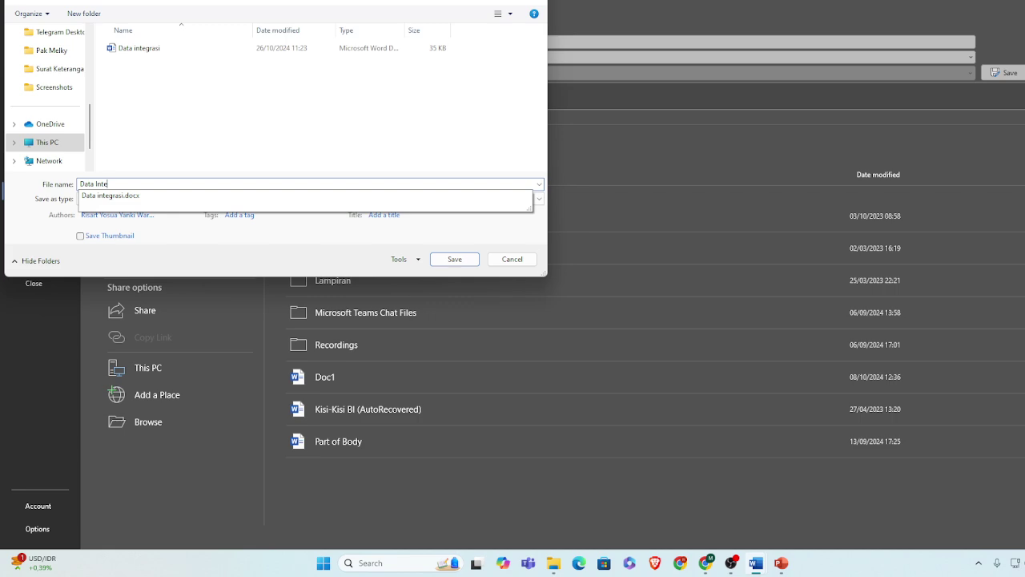
pyautogui.write('grasi 2')
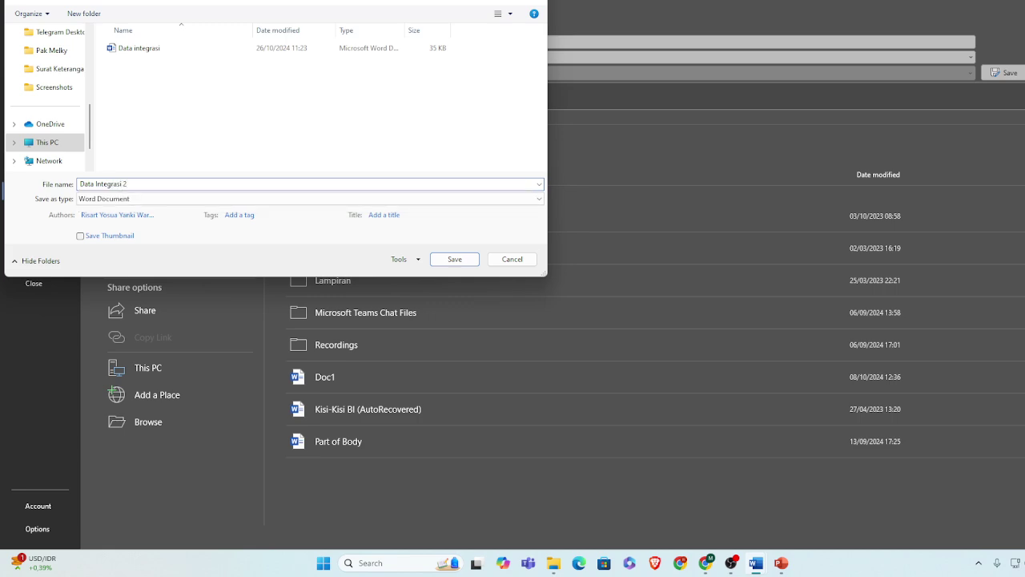
pyautogui.press('Return')
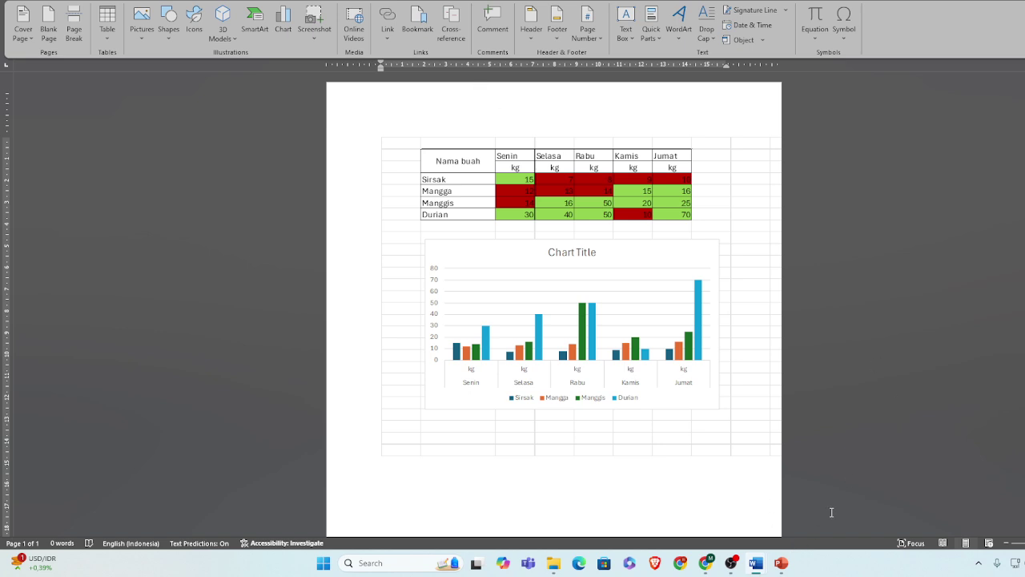
# - Switch to PowerPoint's Presentation1 window and create a new blank presentation
pyautogui.moveTo(781, 564)
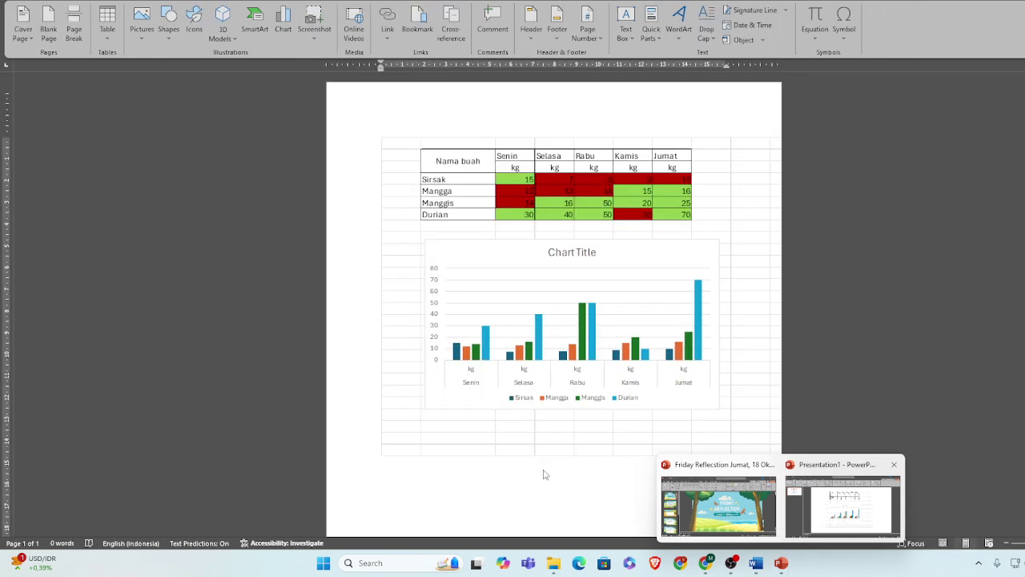
pyautogui.click(783, 518)
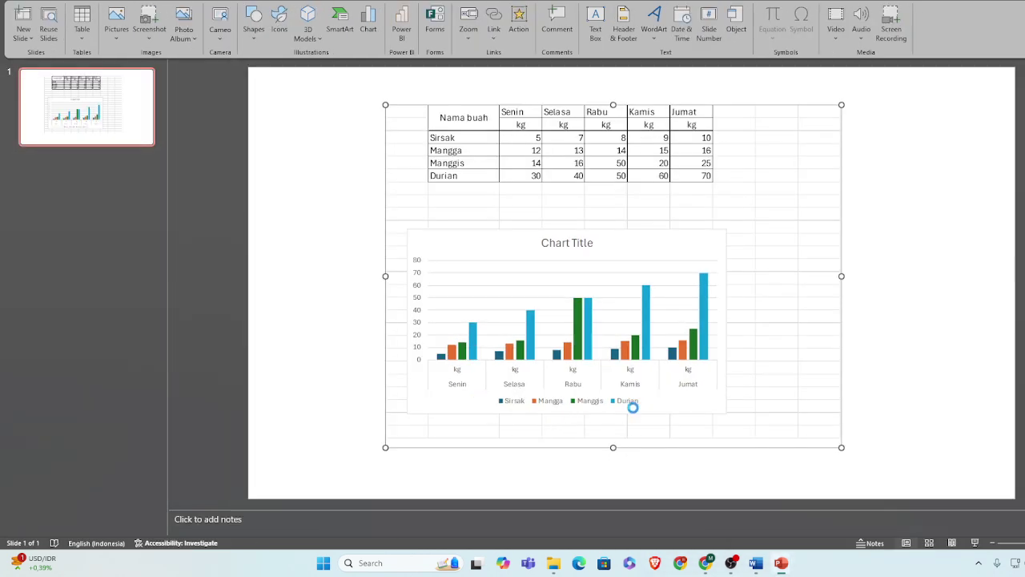
pyautogui.hotkey('ctrl', 'n')
pyautogui.click(401, 388)
# - Add a title-and-content slide after the title slide and delete the original title slide
pyautogui.click(99, 89)
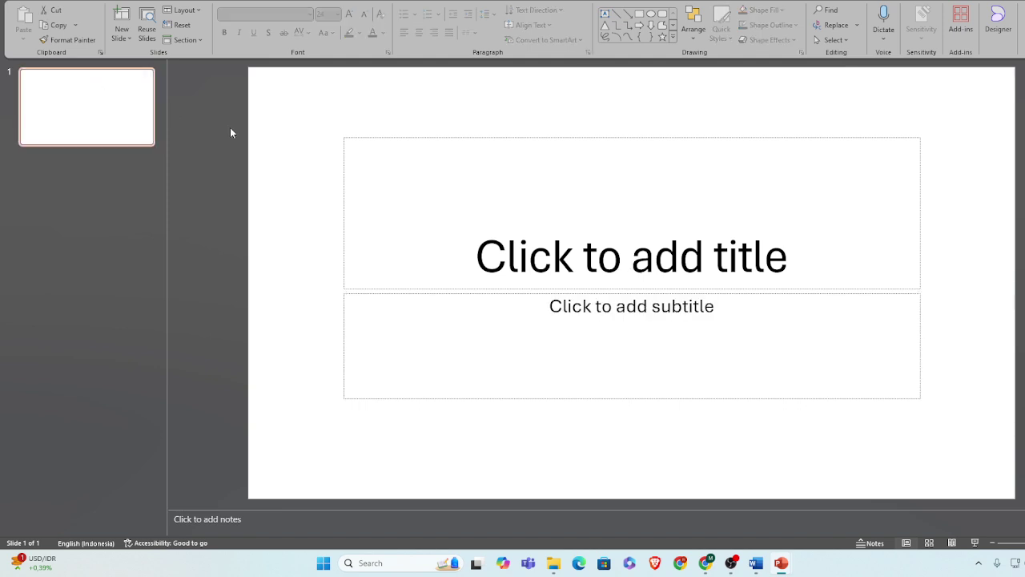
pyautogui.press('Return')
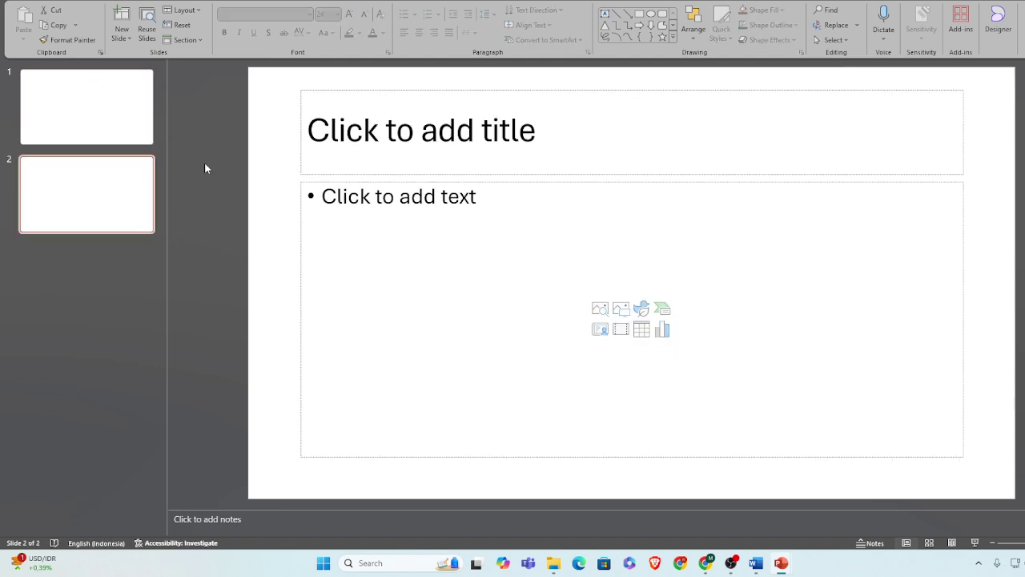
pyautogui.click(140, 120)
pyautogui.press('Delete')
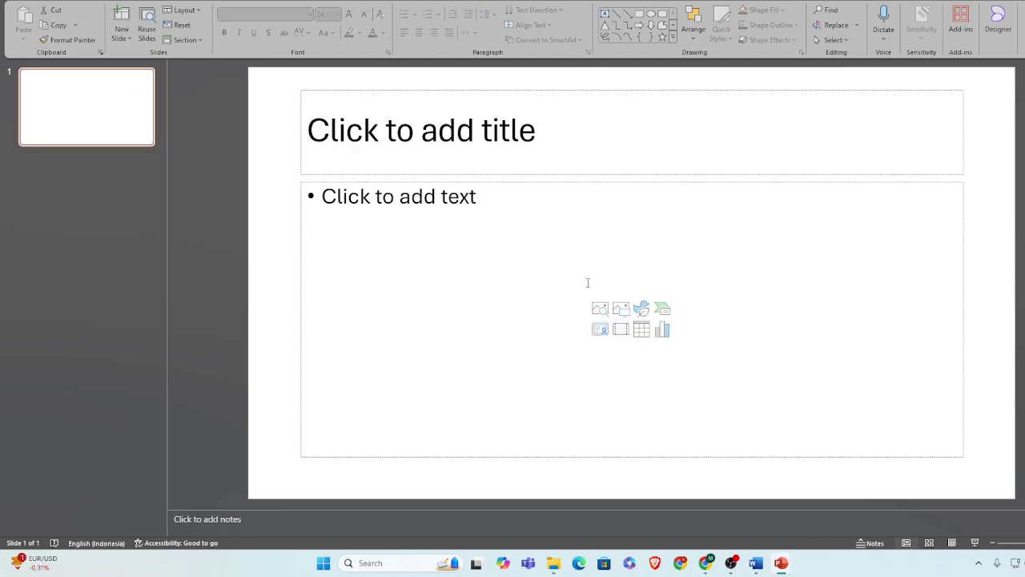
# - Bring up the commands for inserting content on the remaining slide
pyautogui.click(399, 475)
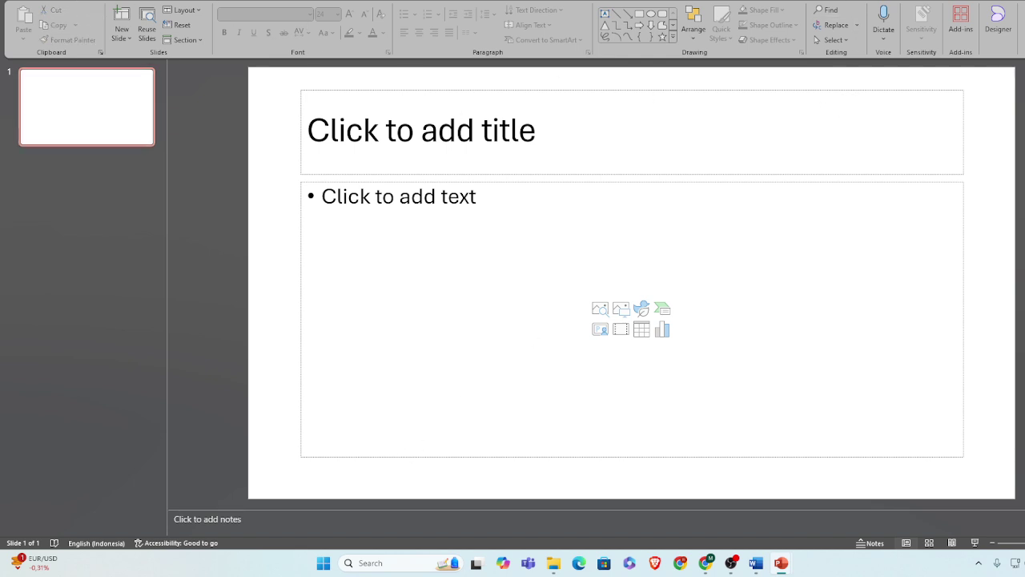
pyautogui.click(79, 1)
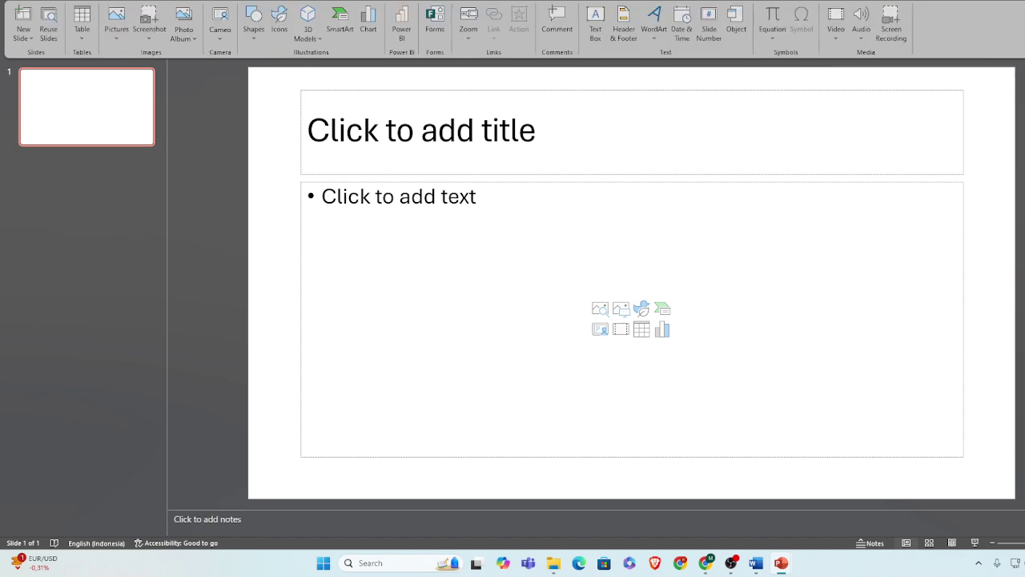